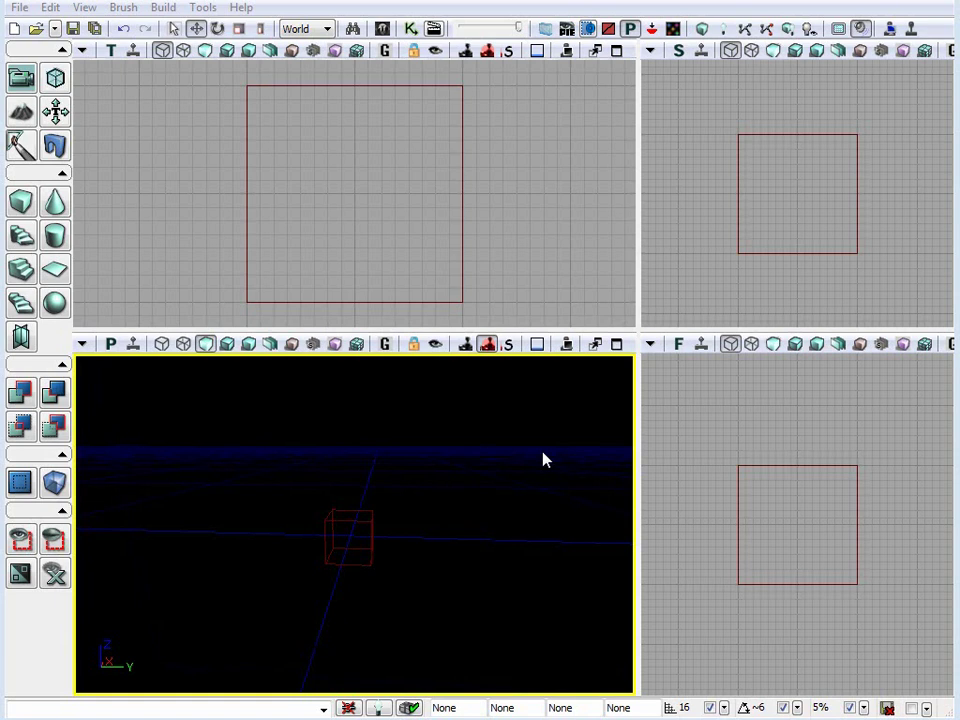
# Maximize the perspective viewport and reframe the red builder brush from a closer camera position.
pyautogui.click(616, 344)
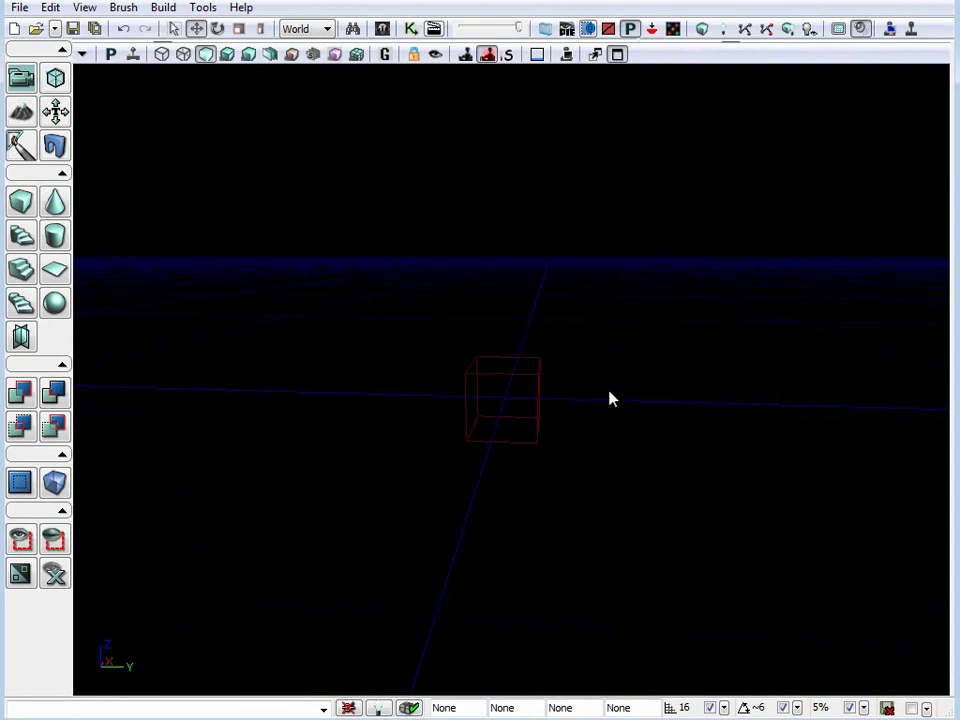
pyautogui.moveTo(505, 400); pyautogui.dragTo(544, 425)
pyautogui.moveTo(636, 400); pyautogui.dragTo(604, 397)
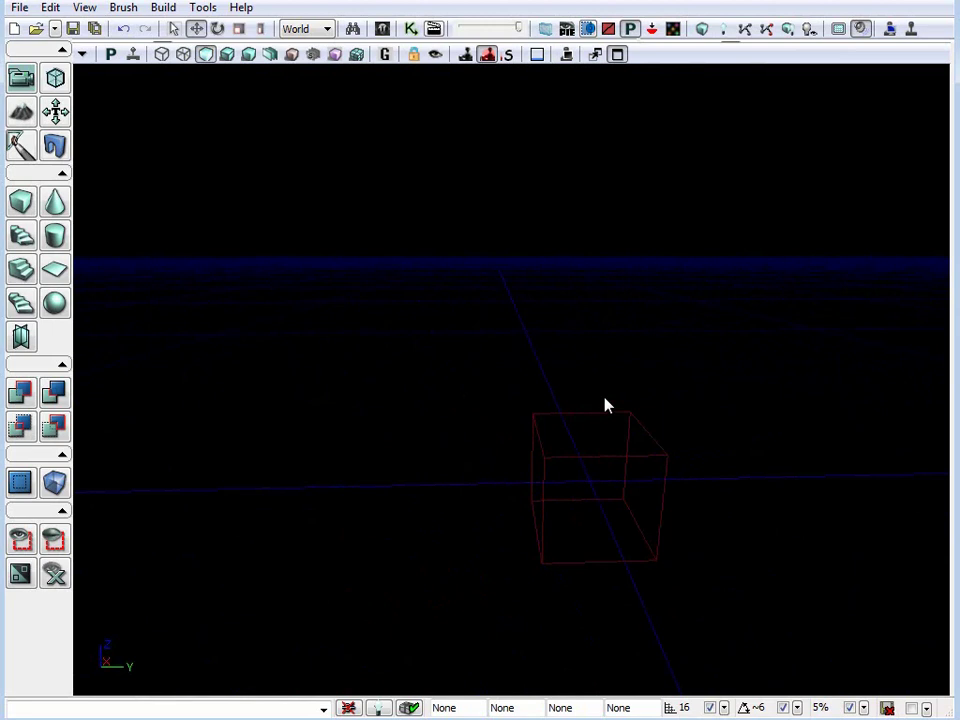
pyautogui.moveTo(605, 394); pyautogui.dragTo(402, 360, button='right')
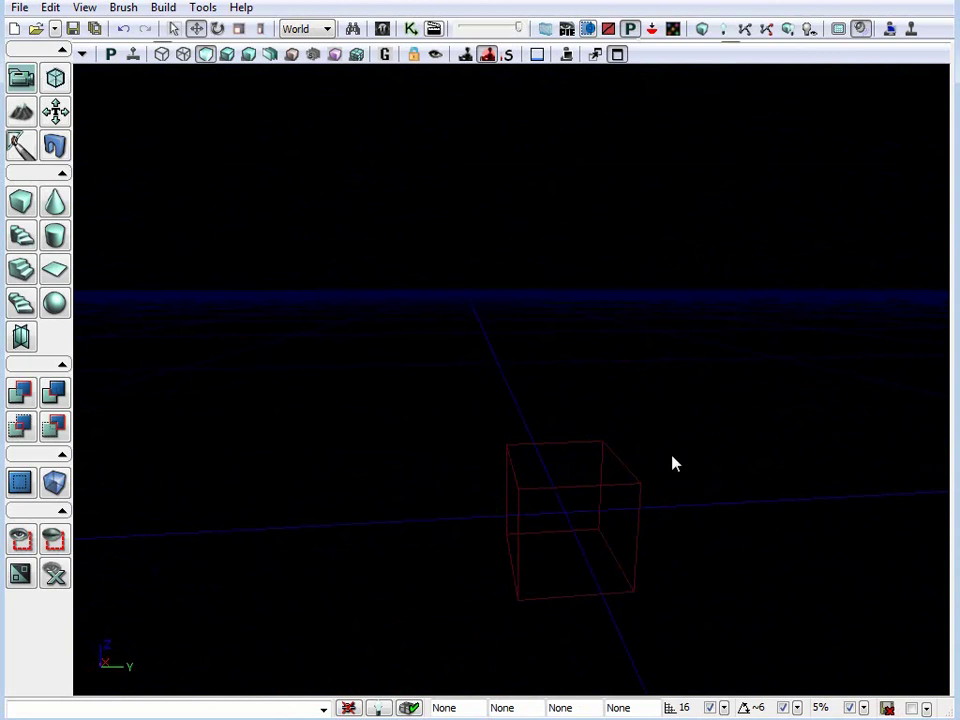
pyautogui.moveTo(672, 457)
pyautogui.mouseDown(button='middle')
pyautogui.moveTo(678, 525)
pyautogui.moveTo(698, 485)
pyautogui.moveTo(712, 400)
pyautogui.moveTo(704, 375)
pyautogui.moveTo(680, 480)
pyautogui.moveTo(760, 395)
pyautogui.moveTo(718, 415)
pyautogui.moveTo(640, 385)
pyautogui.moveTo(755, 420)
pyautogui.moveTo(640, 432)
pyautogui.moveTo(765, 450)
pyautogui.moveTo(685, 465)
pyautogui.mouseUp(button='middle')
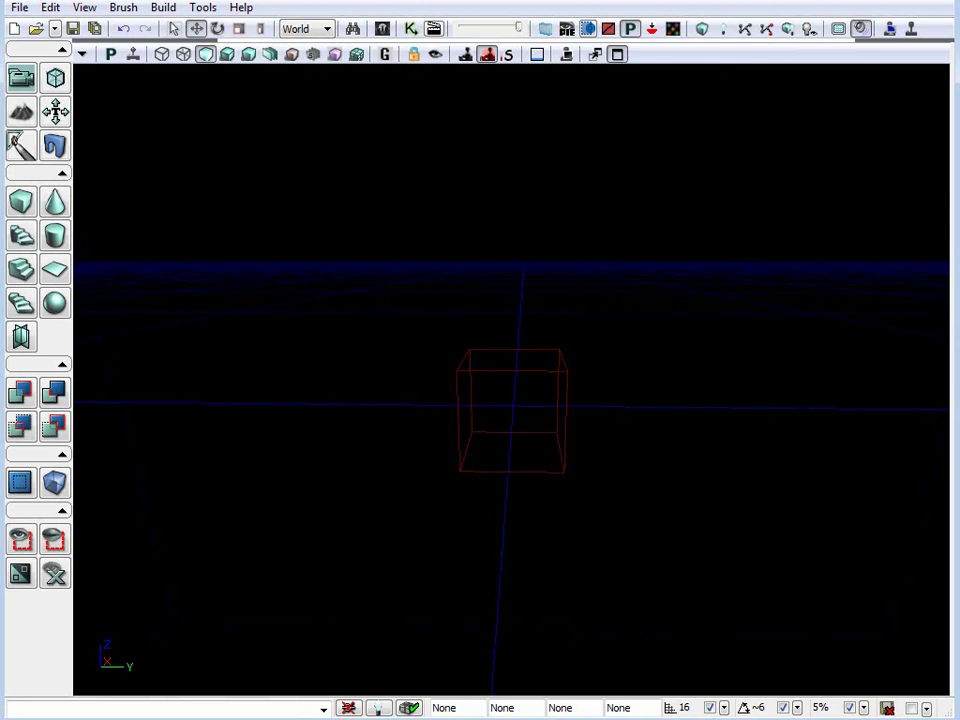
# Fly the camera around the red builder brush, moving forward, backward and sideways to examine it from different distances and angles.
pyautogui.press('w')
pyautogui.moveTo(512, 380); pyautogui.dragTo(388, 384, button='right')
pyautogui.press('s')
pyautogui.press('d')
pyautogui.press('a')
pyautogui.press('d')
pyautogui.press('w')
pyautogui.press('w')
pyautogui.press('a')
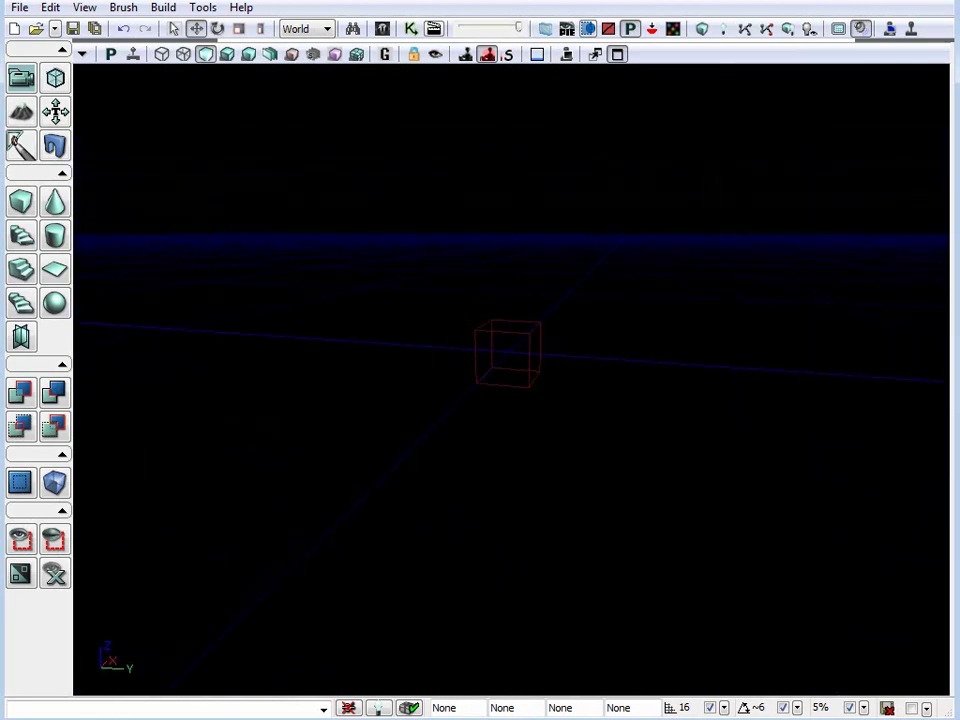
pyautogui.press('s')
pyautogui.moveTo(590, 322)
pyautogui.mouseDown(button='right')
pyautogui.moveTo(572, 368)
pyautogui.moveTo(572, 315)
pyautogui.moveTo(593, 308)
pyautogui.mouseUp(button='right')
pyautogui.press('w')
pyautogui.press('s')
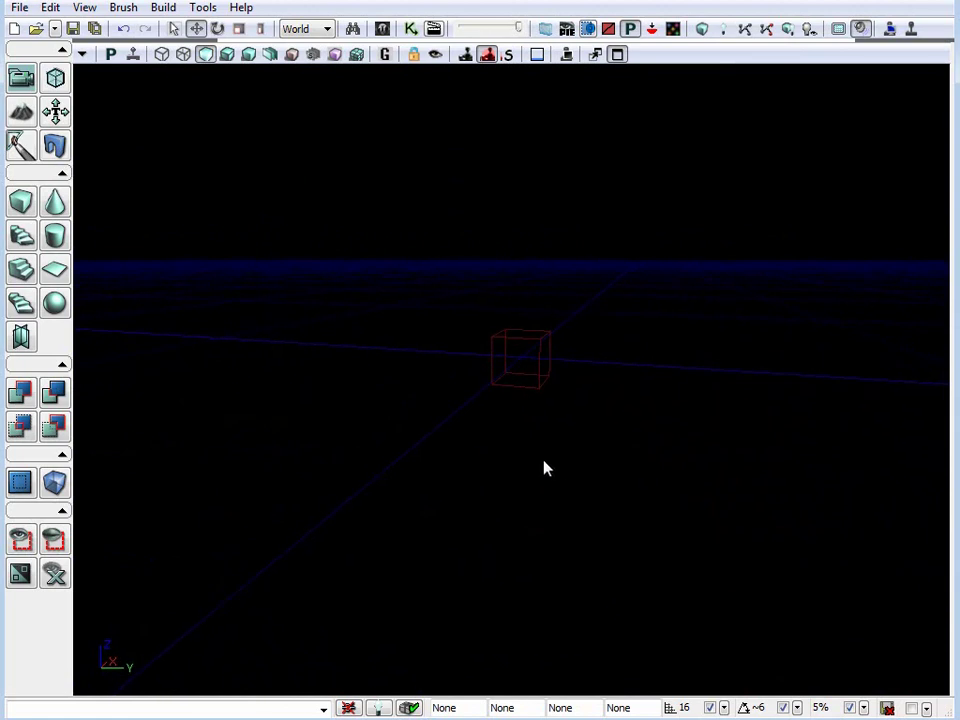
pyautogui.moveTo(594, 446)
pyautogui.mouseDown(button='right')
pyautogui.moveTo(564, 408)
pyautogui.moveTo(590, 270)
pyautogui.moveTo(750, 430)
pyautogui.moveTo(440, 424)
pyautogui.moveTo(670, 375)
pyautogui.moveTo(610, 435)
pyautogui.mouseUp(button='right')
pyautogui.press('d')
pyautogui.press('s')
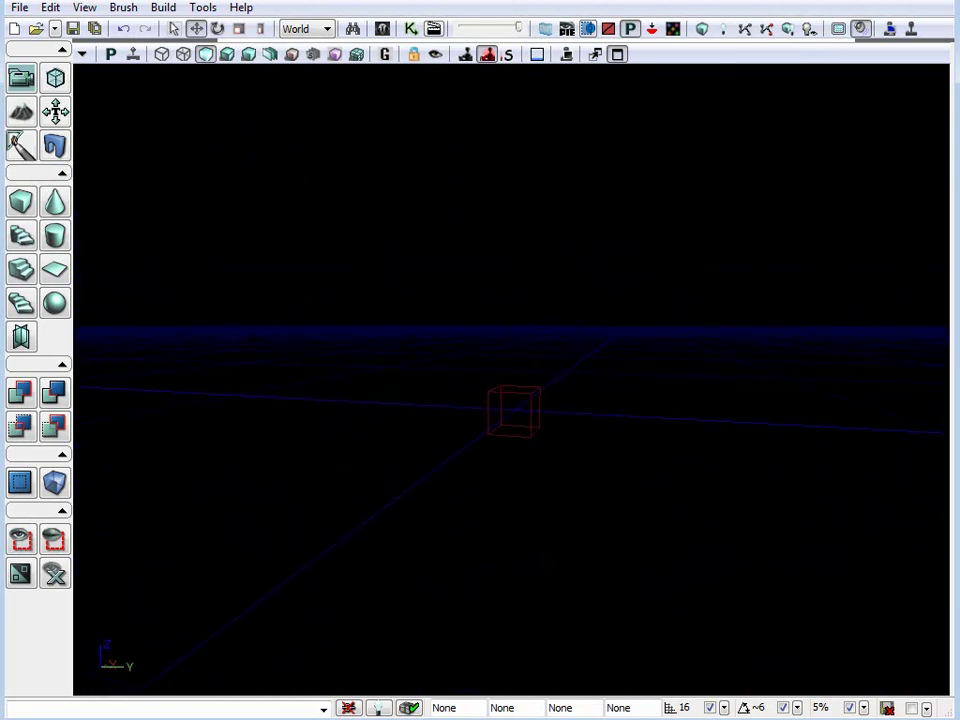
pyautogui.press('w')
pyautogui.press('s')
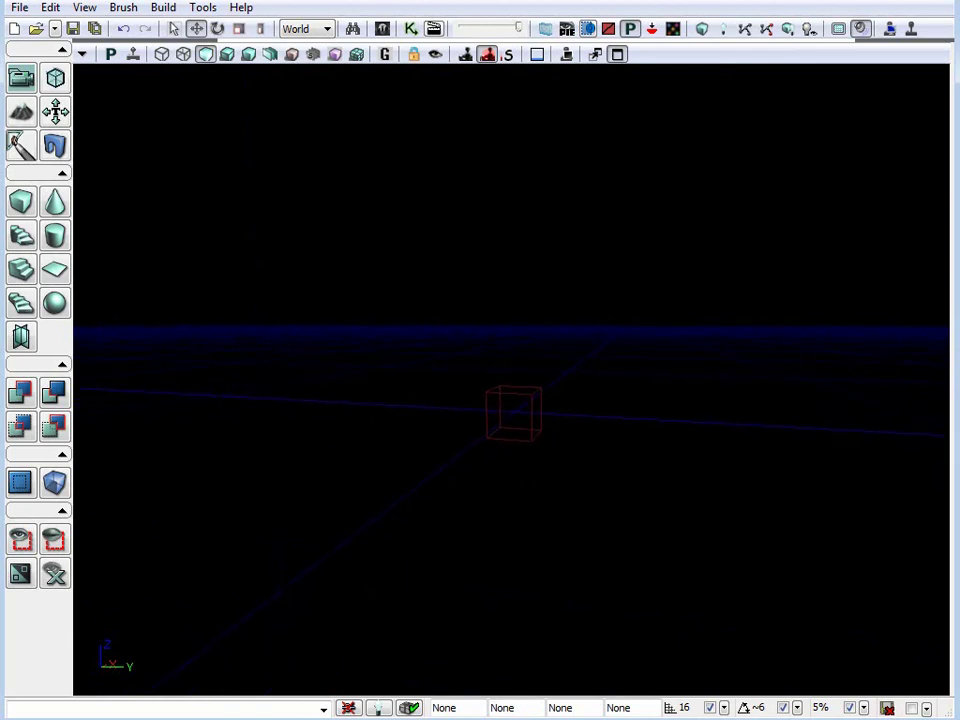
pyautogui.press('w')
pyautogui.press('s')
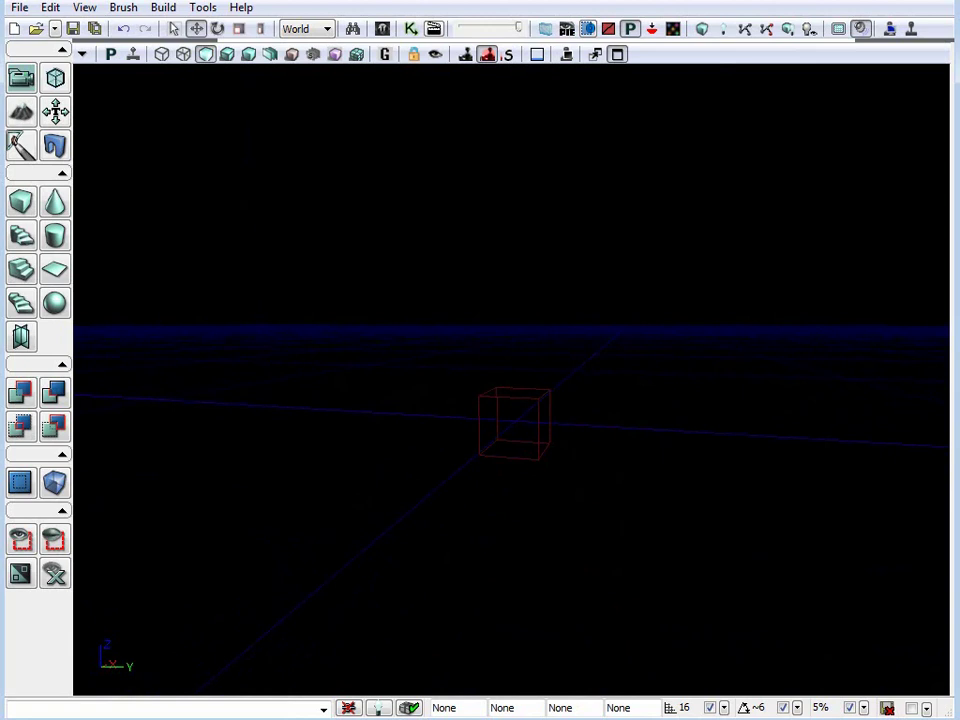
pyautogui.moveTo(610, 435); pyautogui.dragTo(640, 422, button='right')
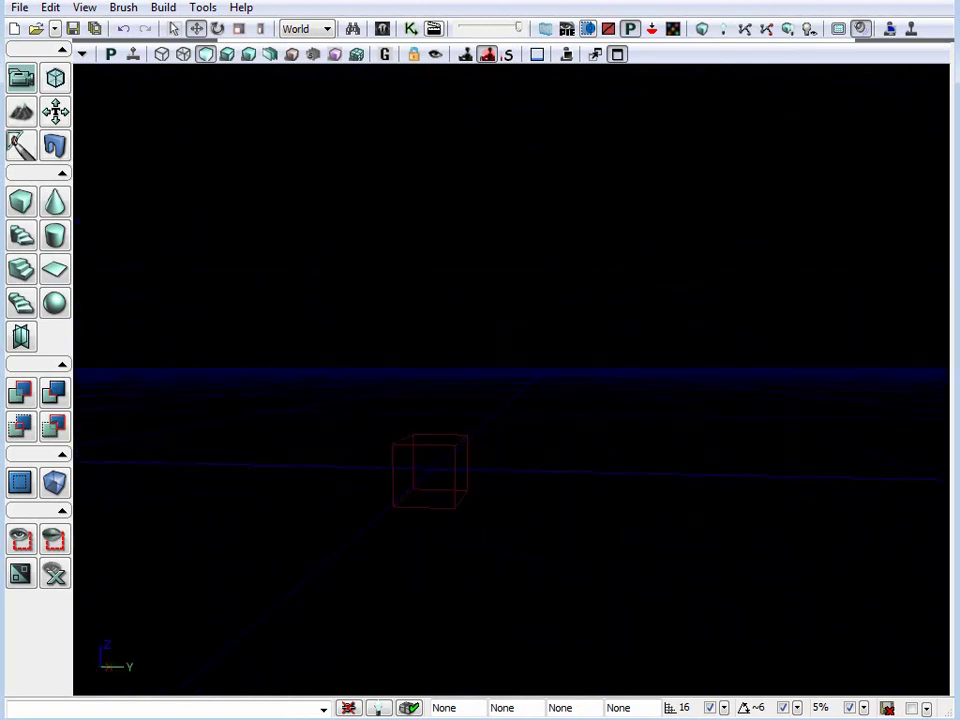
pyautogui.moveTo(590, 440); pyautogui.dragTo(731, 337)
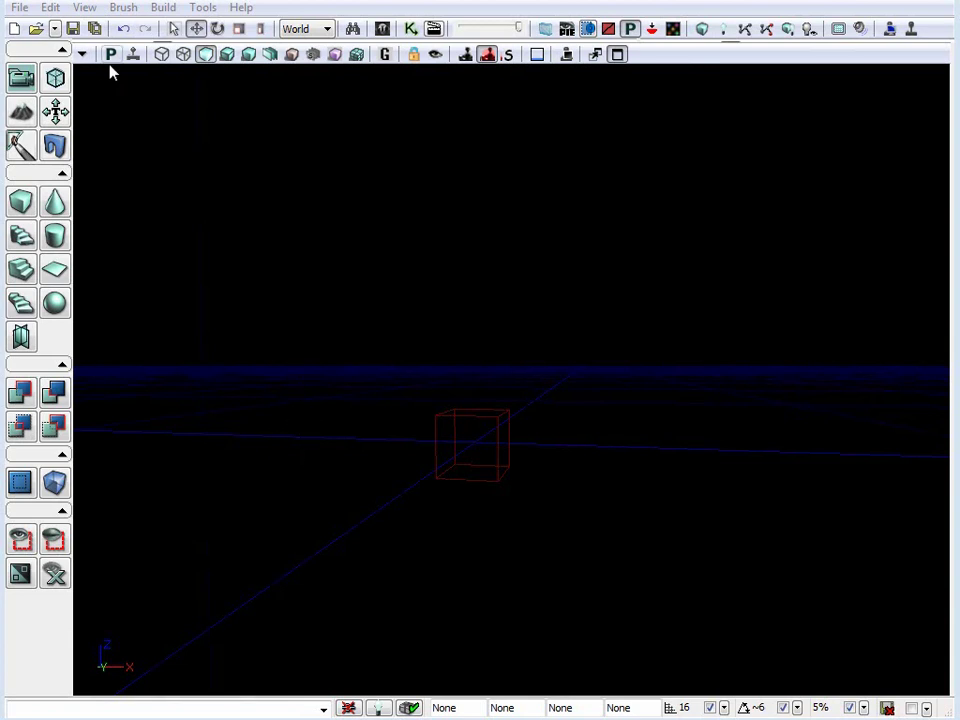
# Open the sample map DM-Sanctuary.udk from the Maps folder.
pyautogui.click(17, 8)
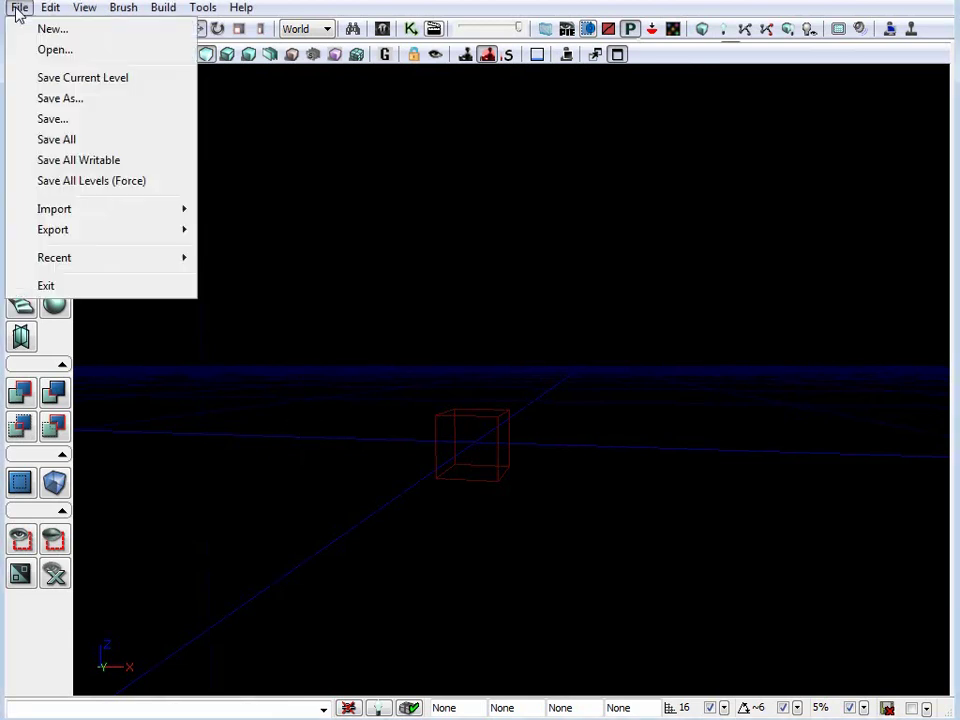
pyautogui.click(62, 50)
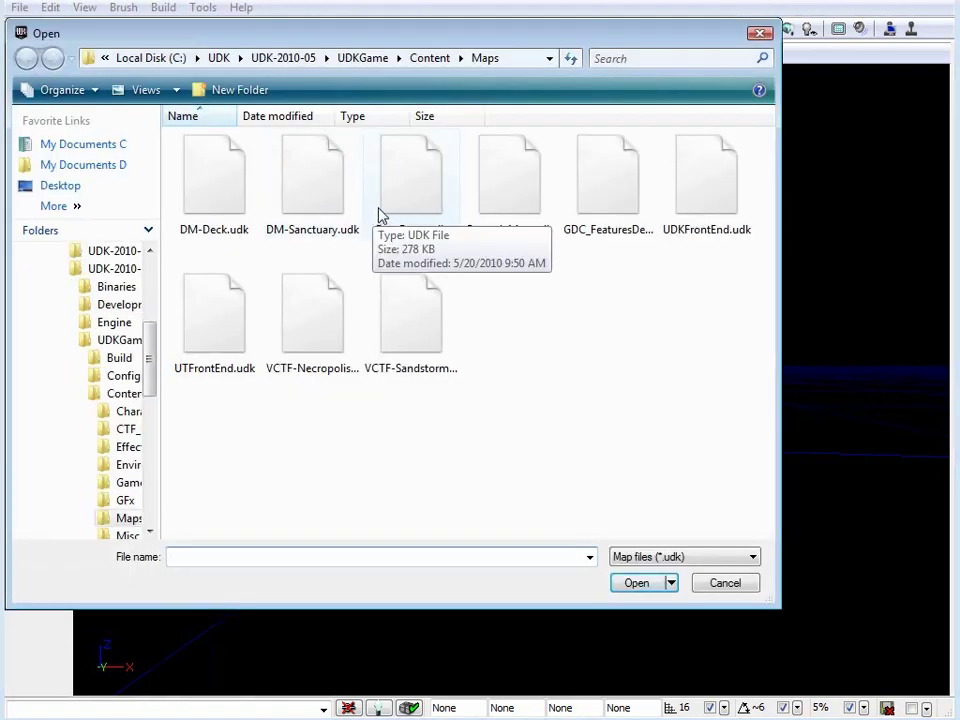
pyautogui.click(311, 206)
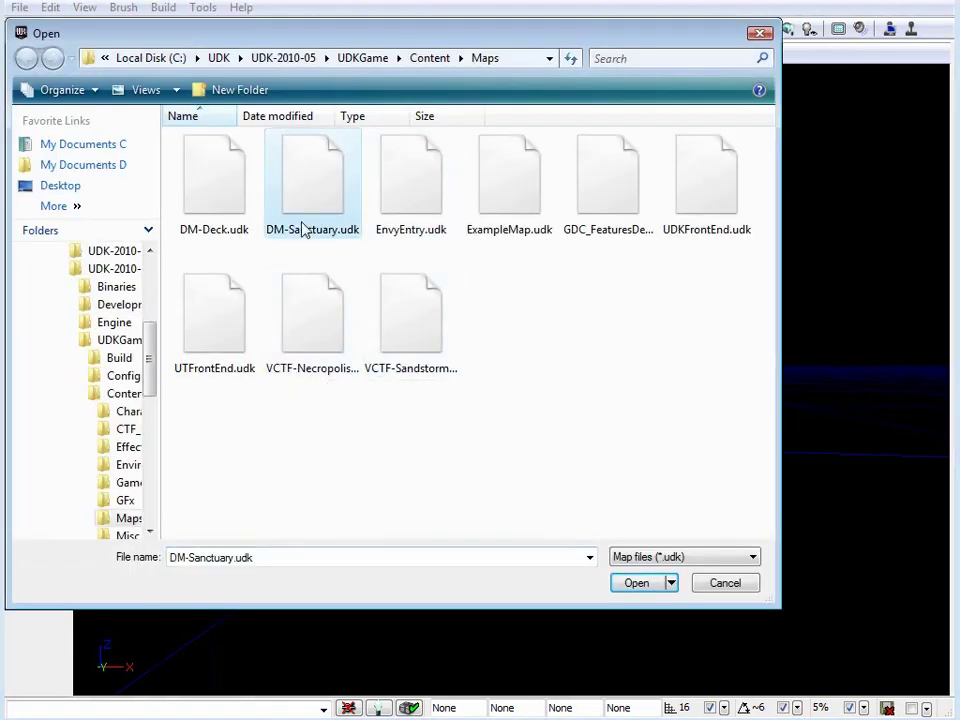
pyautogui.doubleClick(319, 195)
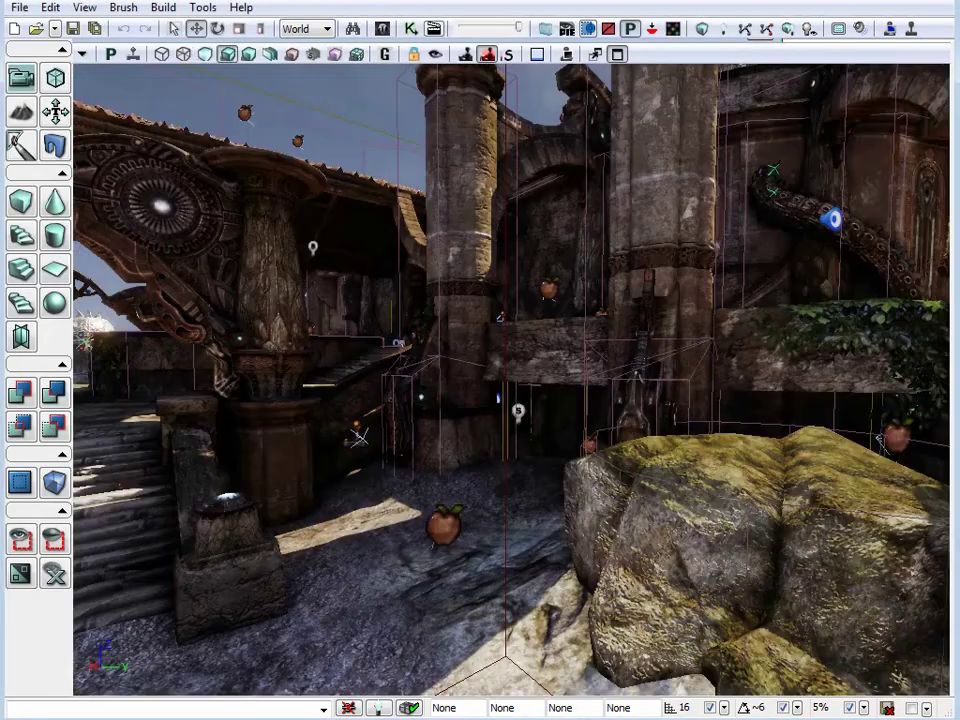
# Examine the sample level's courtyard, buildings and ramps from several camera positions, with static meshes shown and hidden.
pyautogui.moveTo(477, 530); pyautogui.dragTo(474, 610)
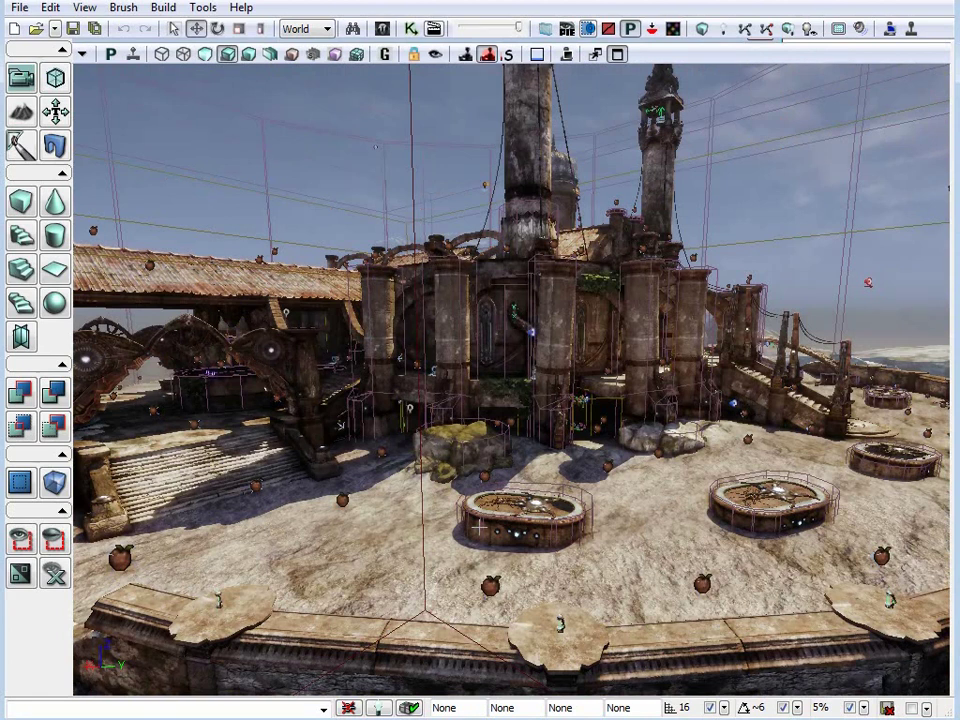
pyautogui.moveTo(480, 527); pyautogui.dragTo(437, 529, button='right')
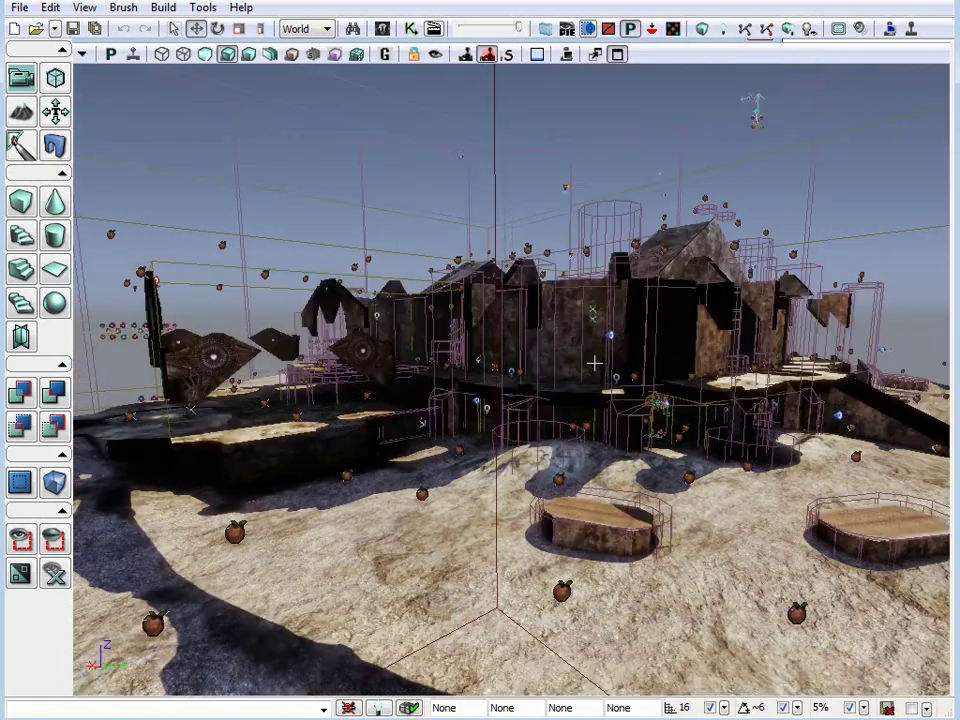
pyautogui.moveTo(383, 440); pyautogui.dragTo(343, 437)
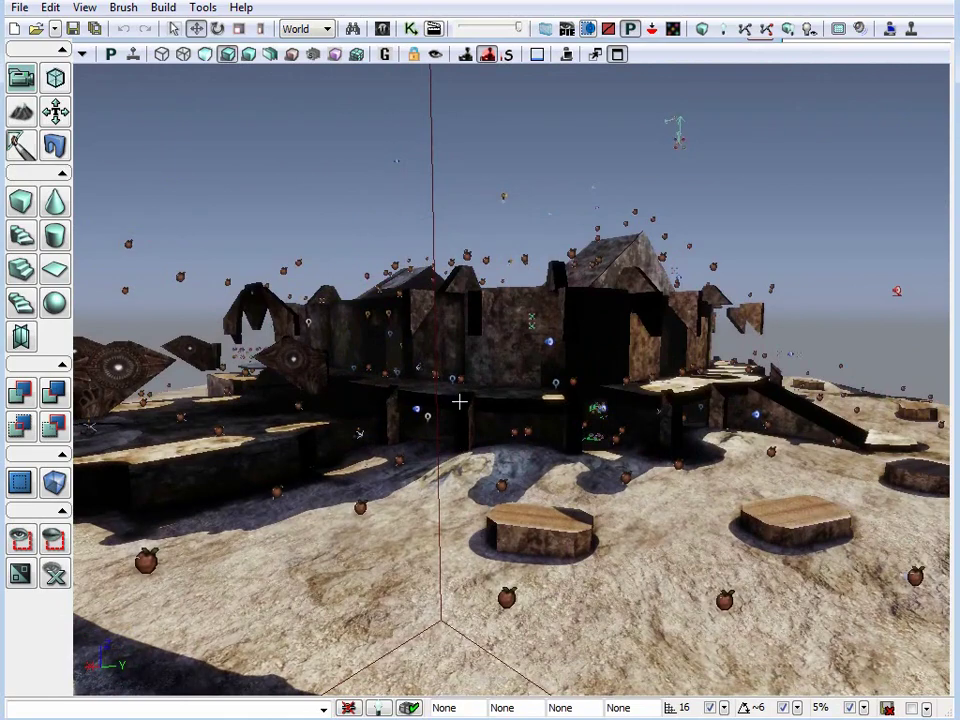
pyautogui.moveTo(459, 401); pyautogui.dragTo(665, 401)
pyautogui.moveTo(372, 404); pyautogui.dragTo(338, 404)
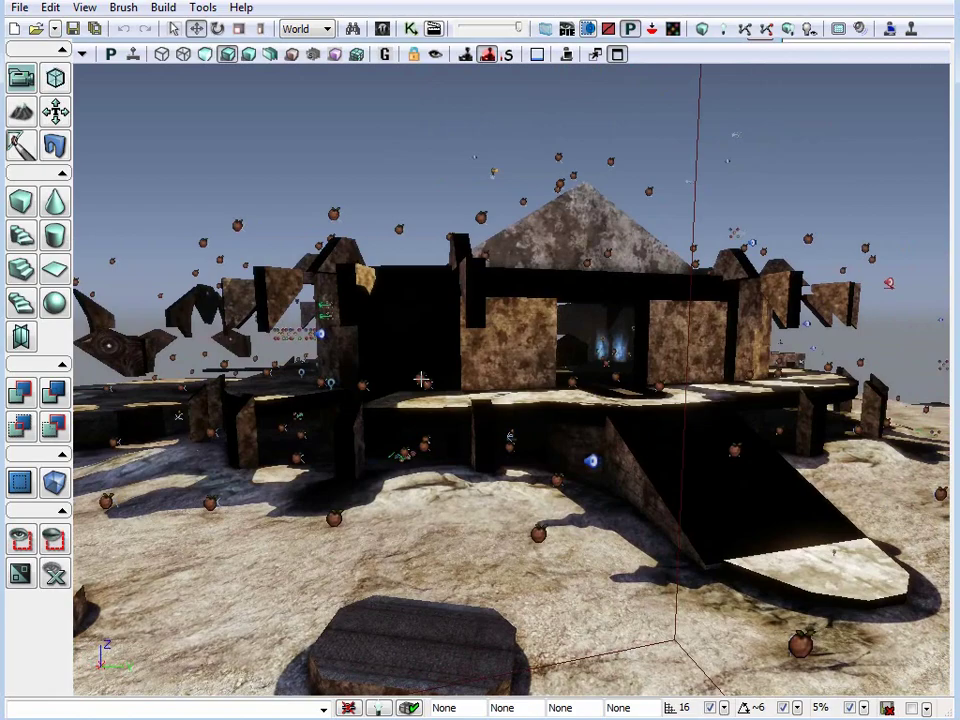
pyautogui.press('w')
pyautogui.moveTo(423, 377)
pyautogui.mouseDown(button='right')
pyautogui.moveTo(420, 335)
pyautogui.moveTo(785, 348)
pyautogui.moveTo(715, 342)
pyautogui.moveTo(940, 336)
pyautogui.moveTo(424, 378)
pyautogui.moveTo(410, 389)
pyautogui.mouseUp(button='right')
pyautogui.press('s')
pyautogui.press('w')
pyautogui.press('d')
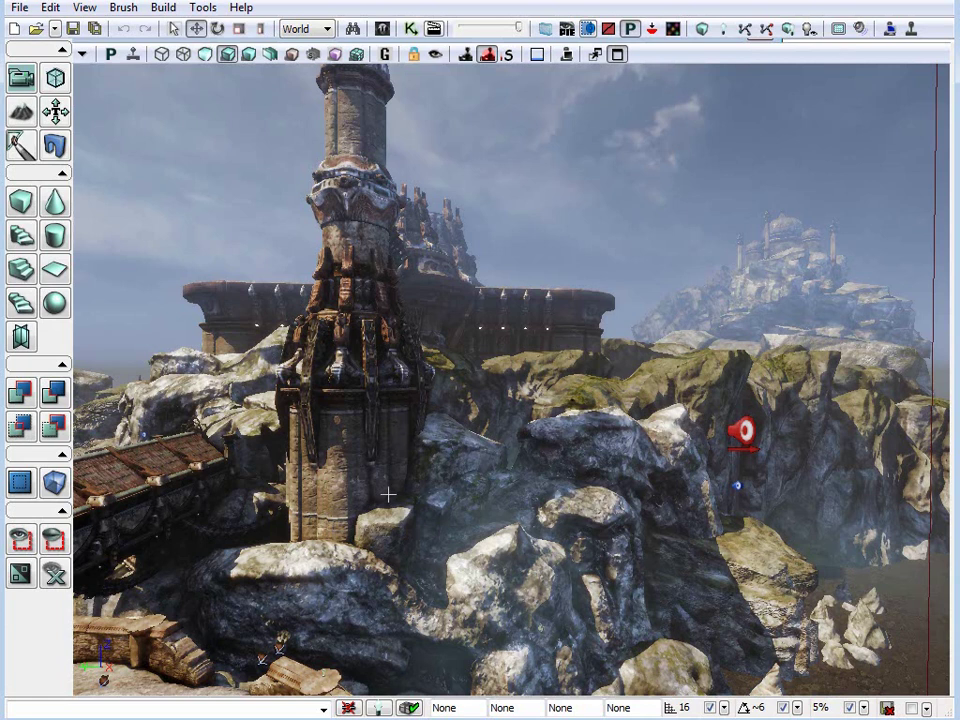
# Toggle the static meshes off and on to compare the cliffside tower scene with its underlying geometry.
pyautogui.moveTo(389, 495); pyautogui.dragTo(375, 487, button='right')
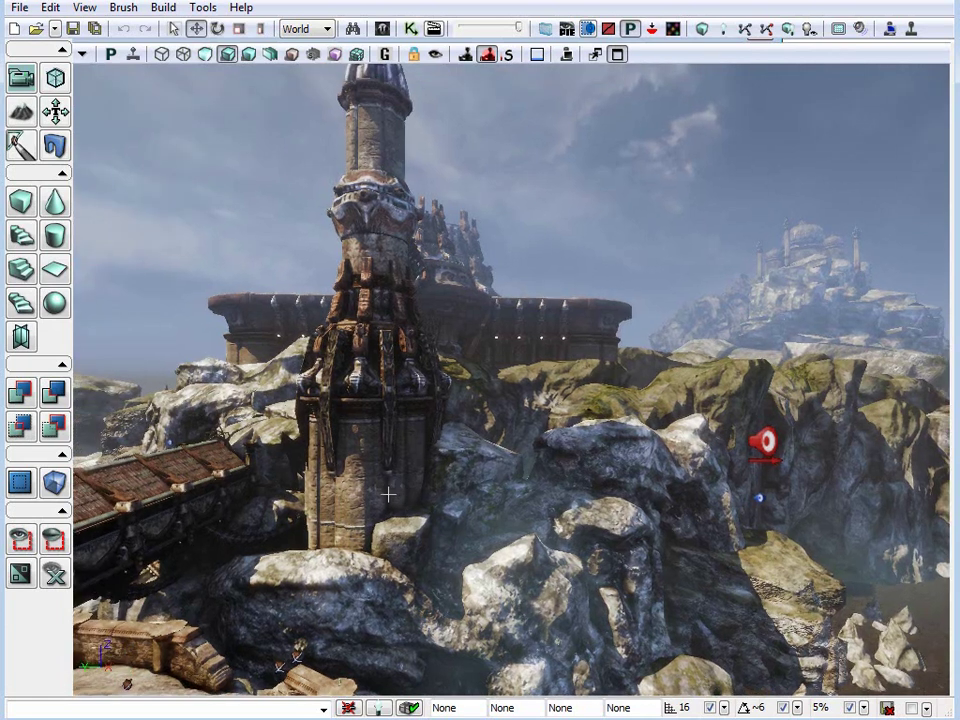
pyautogui.press('w')
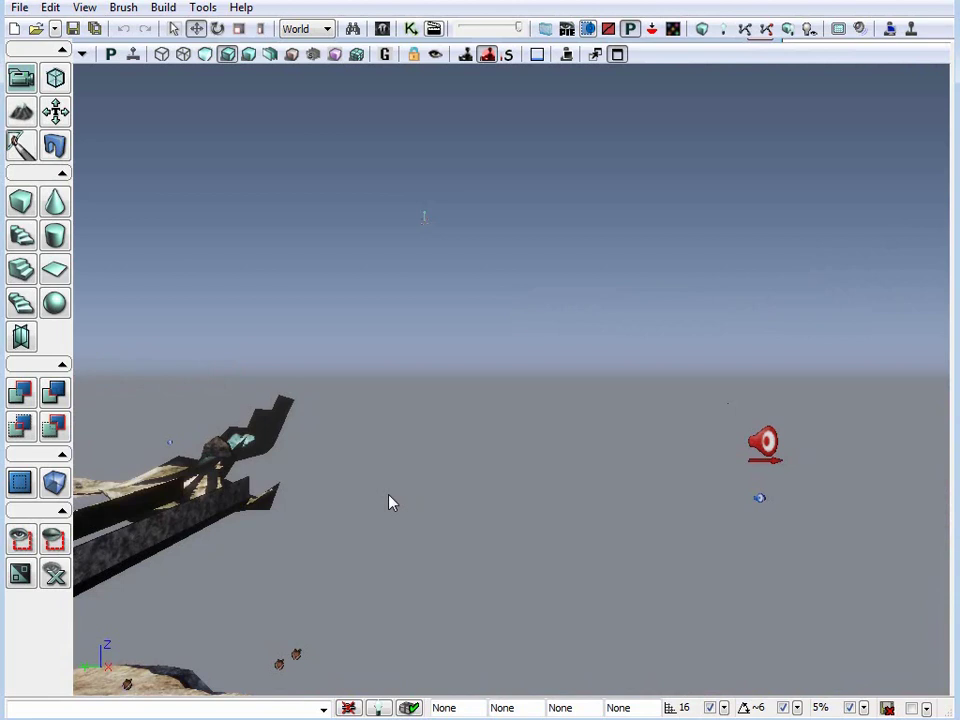
pyautogui.press('w')
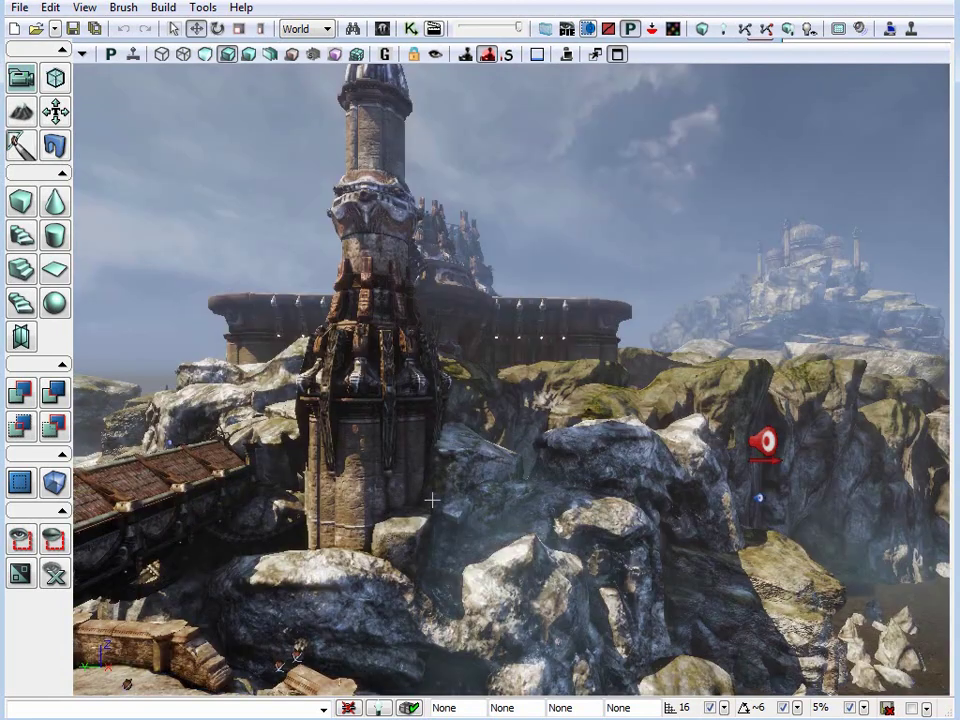
pyautogui.moveTo(433, 499); pyautogui.dragTo(178, 502, button='right')
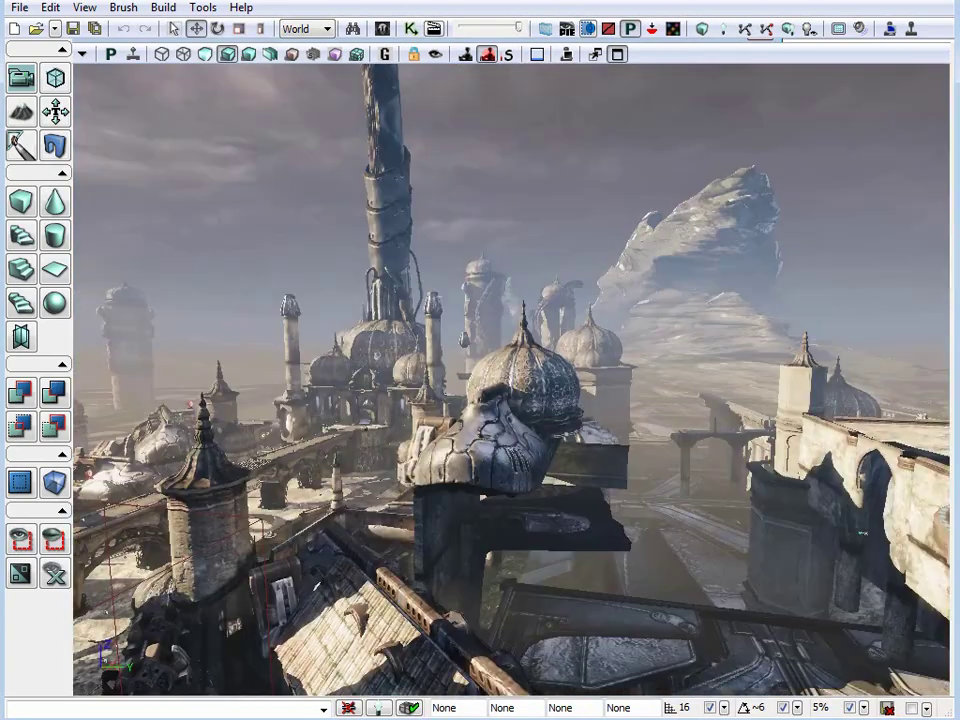
# Examine the bare geometry of the large city level from different sides.
pyautogui.moveTo(535, 476); pyautogui.dragTo(164, 448)
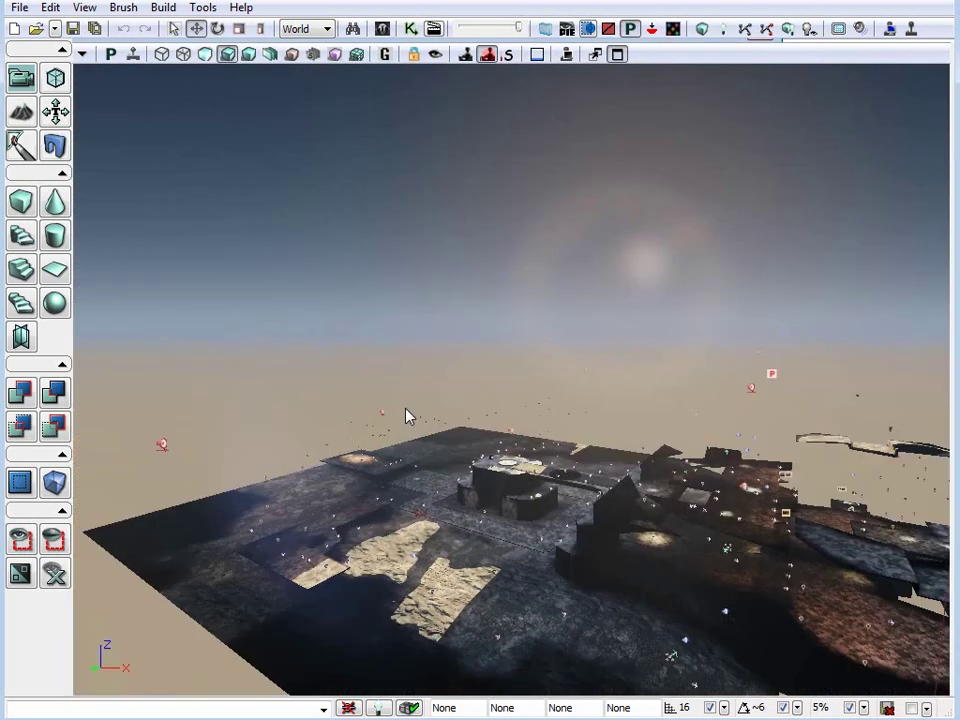
pyautogui.moveTo(407, 416); pyautogui.dragTo(605, 409)
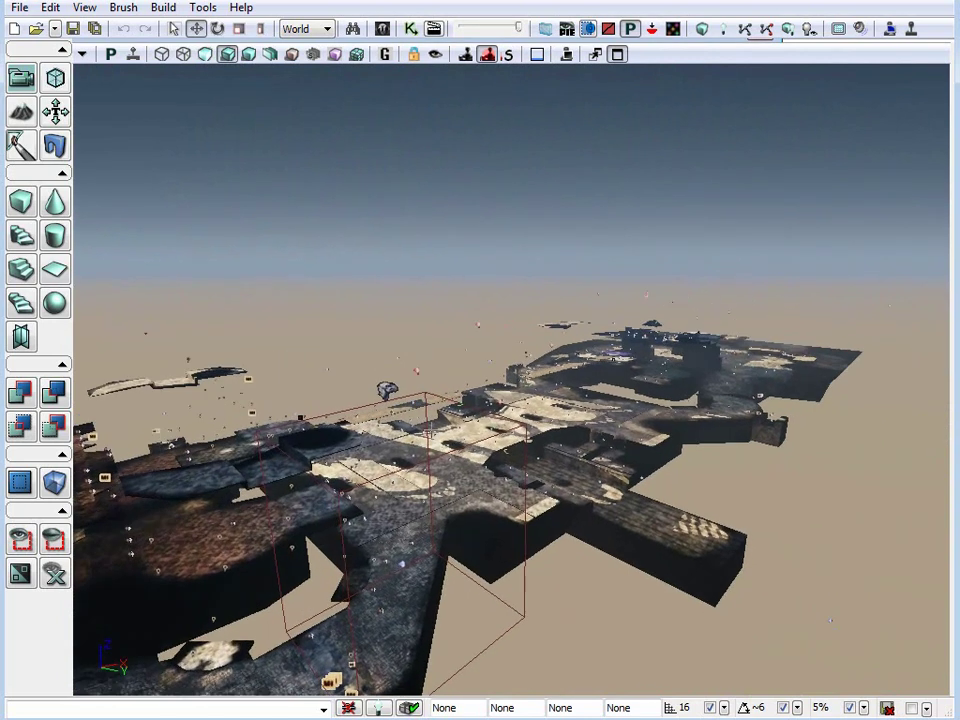
pyautogui.moveTo(605, 409); pyautogui.dragTo(520, 416, button='right')
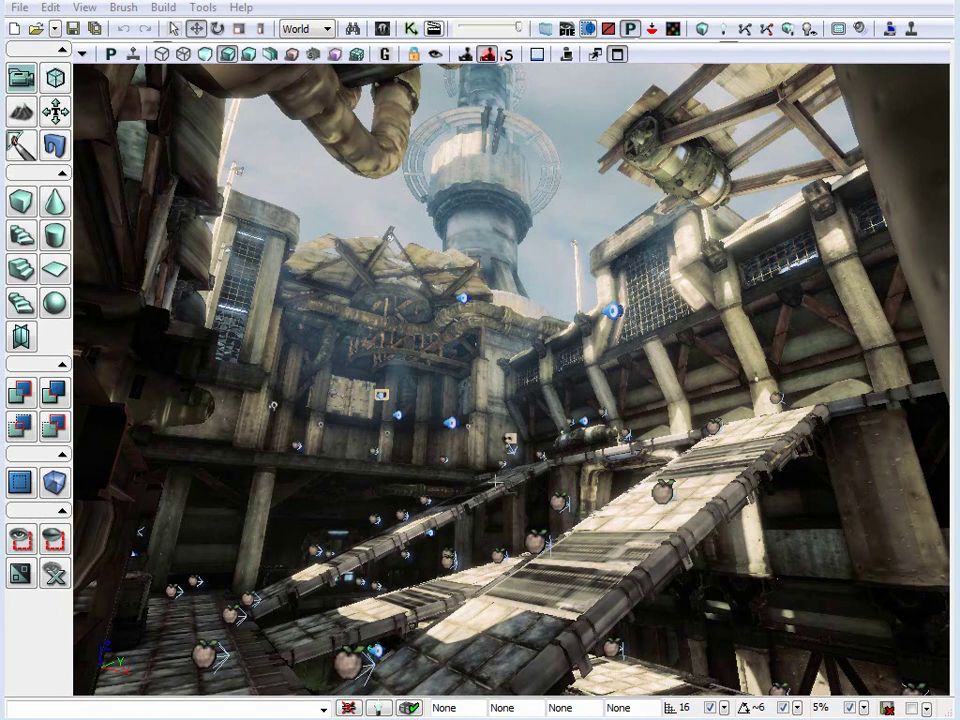
# Create a new level with the Additive geometry style.
pyautogui.click(18, 8)
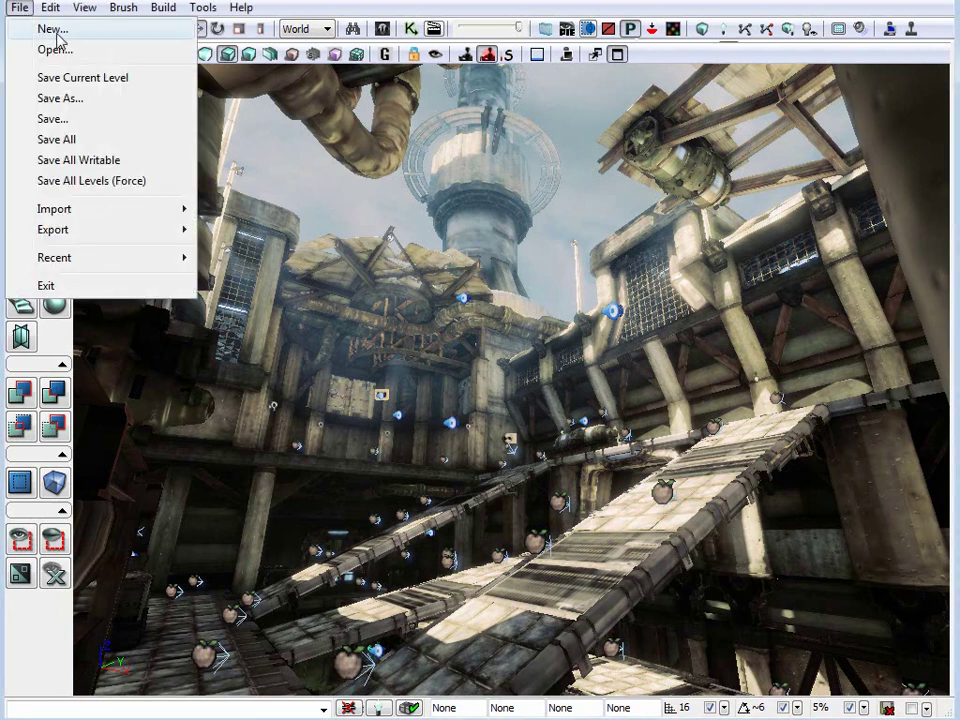
pyautogui.click(50, 28)
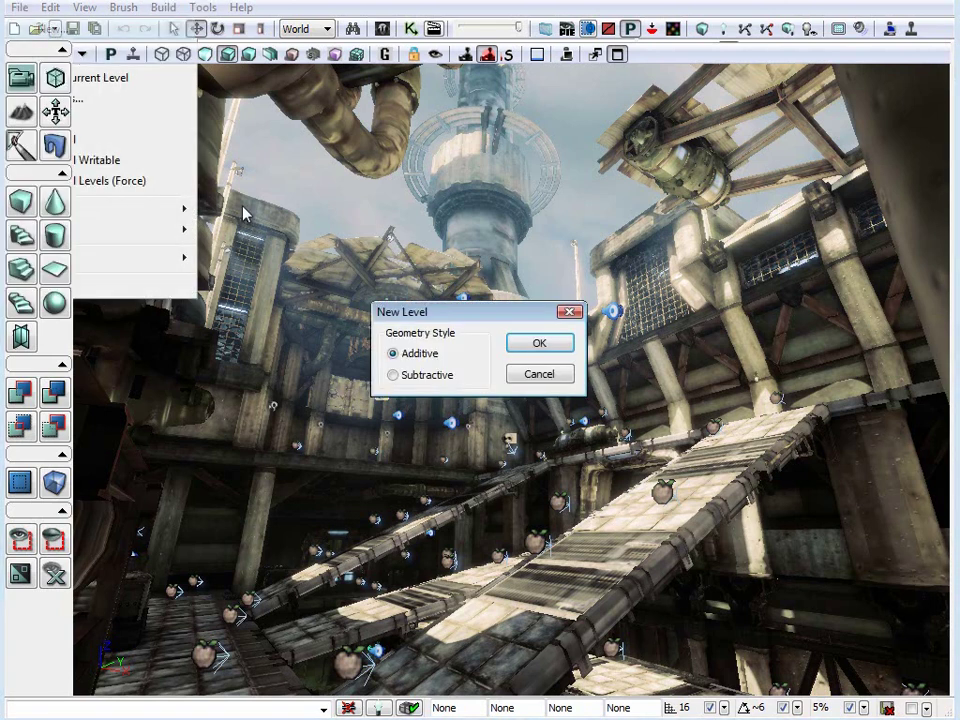
pyautogui.click(556, 342)
# Select the red builder brush at the origin of the new level and examine it from several sides.
pyautogui.moveTo(556, 342)
pyautogui.mouseDown(button='middle')
pyautogui.moveTo(556, 312)
pyautogui.moveTo(554, 379)
pyautogui.moveTo(537, 373)
pyautogui.moveTo(530, 335)
pyautogui.mouseUp(button='middle')
pyautogui.moveTo(352, 311); pyautogui.dragTo(450, 290)
pyautogui.moveTo(450, 290)
pyautogui.mouseDown(button='middle')
pyautogui.moveTo(370, 325)
pyautogui.moveTo(352, 311)
pyautogui.mouseUp(button='middle')
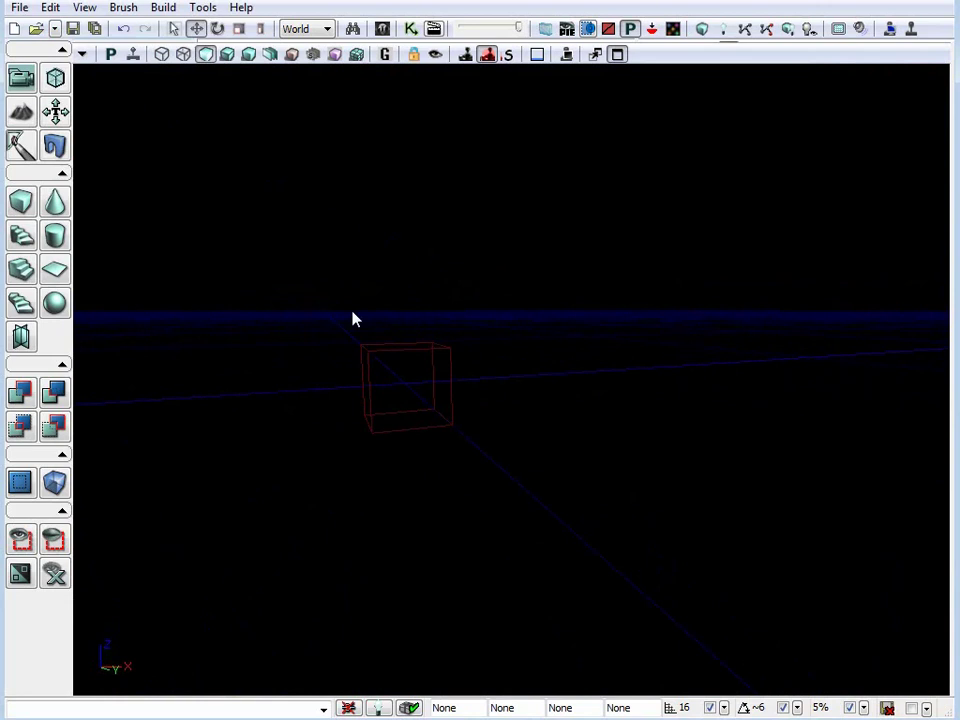
pyautogui.click(451, 388)
pyautogui.moveTo(604, 495); pyautogui.dragTo(505, 485)
pyautogui.moveTo(505, 485); pyautogui.dragTo(640, 482, button='middle')
pyautogui.moveTo(603, 490)
pyautogui.mouseDown()
pyautogui.moveTo(593, 474)
pyautogui.moveTo(606, 464)
pyautogui.moveTo(570, 470)
pyautogui.moveTo(603, 490)
pyautogui.mouseUp()
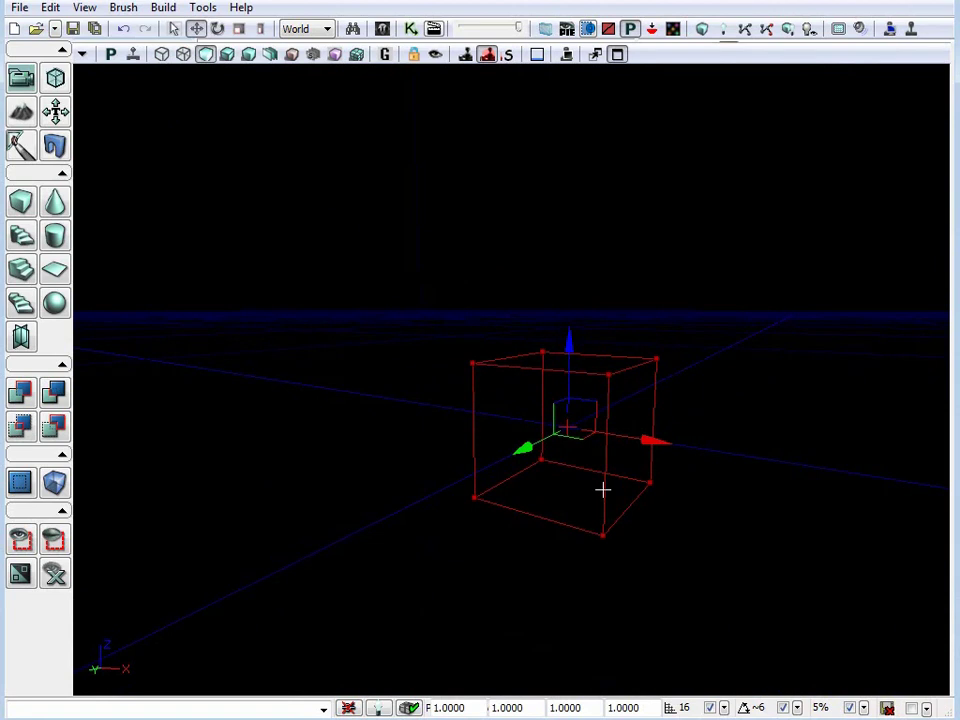
pyautogui.moveTo(668, 356)
pyautogui.mouseDown()
pyautogui.moveTo(755, 344)
pyautogui.moveTo(728, 405)
pyautogui.moveTo(741, 414)
pyautogui.moveTo(700, 438)
pyautogui.moveTo(698, 416)
pyautogui.moveTo(731, 389)
pyautogui.mouseUp()
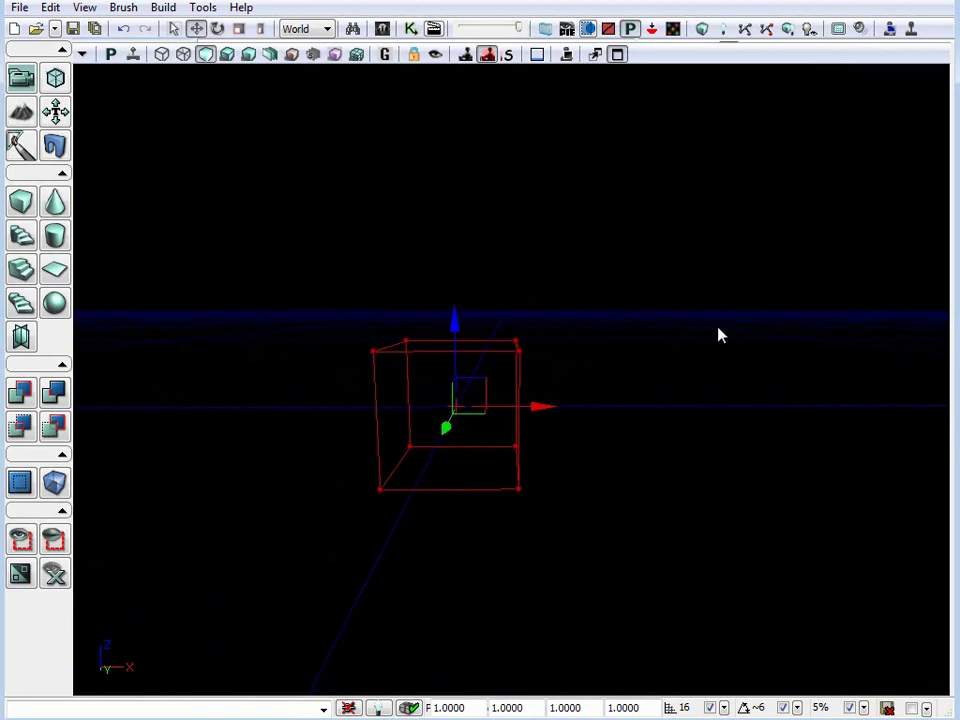
pyautogui.moveTo(719, 334); pyautogui.dragTo(705, 300)
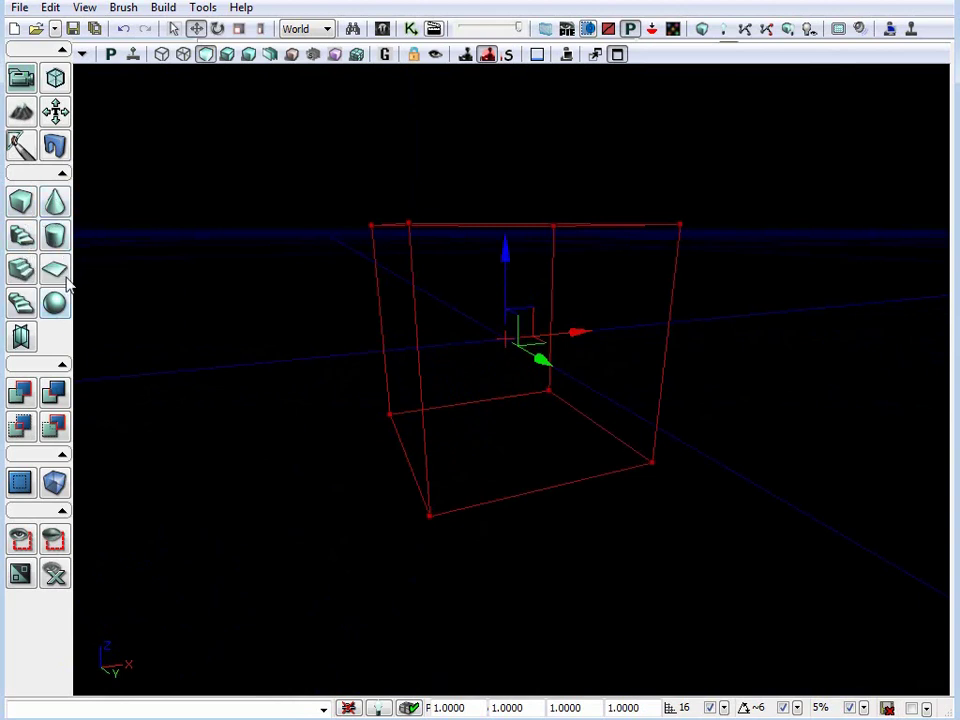
# Build the cube builder brush with X 512, Y 512 and Z 256, and close its settings.
pyautogui.rightClick(22, 204)
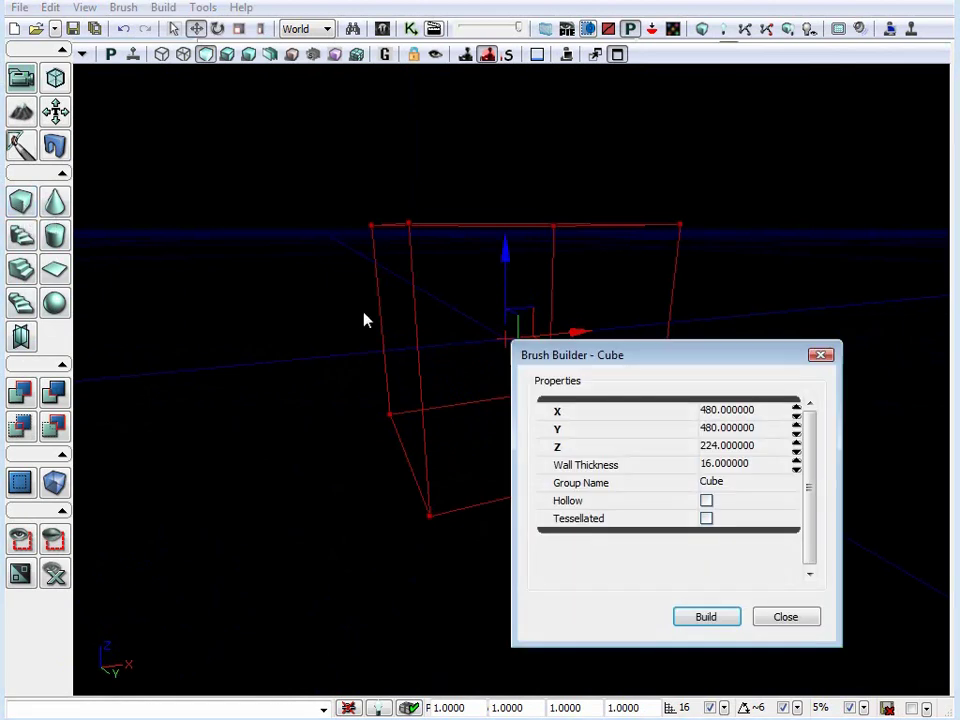
pyautogui.moveTo(300, 400)
pyautogui.mouseDown()
pyautogui.moveTo(330, 350)
pyautogui.moveTo(325, 390)
pyautogui.moveTo(305, 415)
pyautogui.moveTo(310, 400)
pyautogui.mouseUp()
pyautogui.moveTo(310, 400); pyautogui.dragTo(330, 345, button='right')
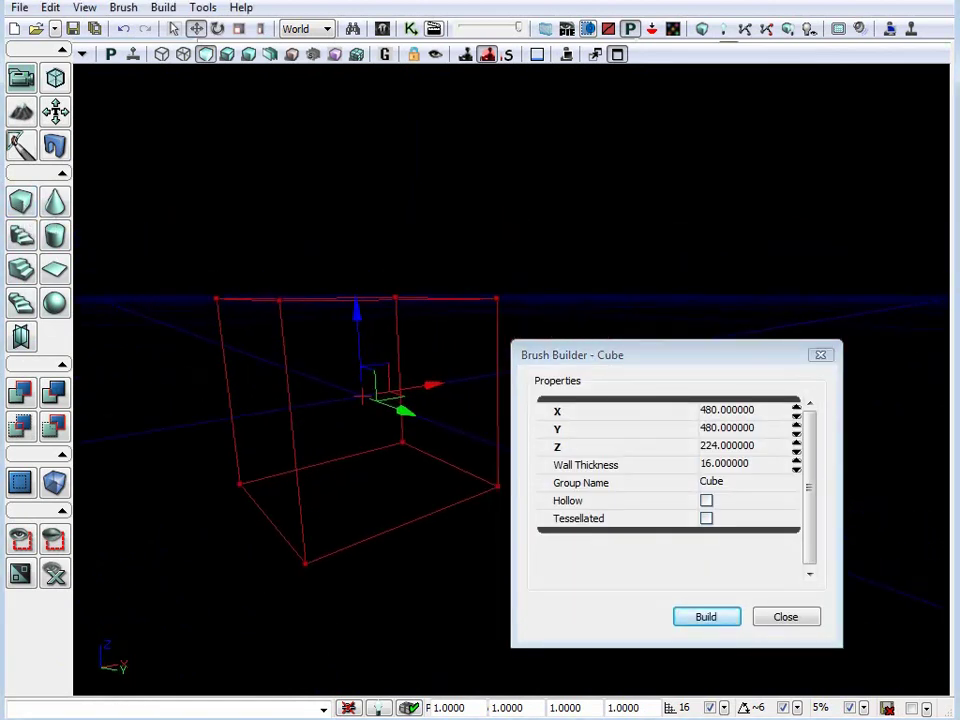
pyautogui.moveTo(600, 355); pyautogui.dragTo(646, 251)
pyautogui.click(773, 306)
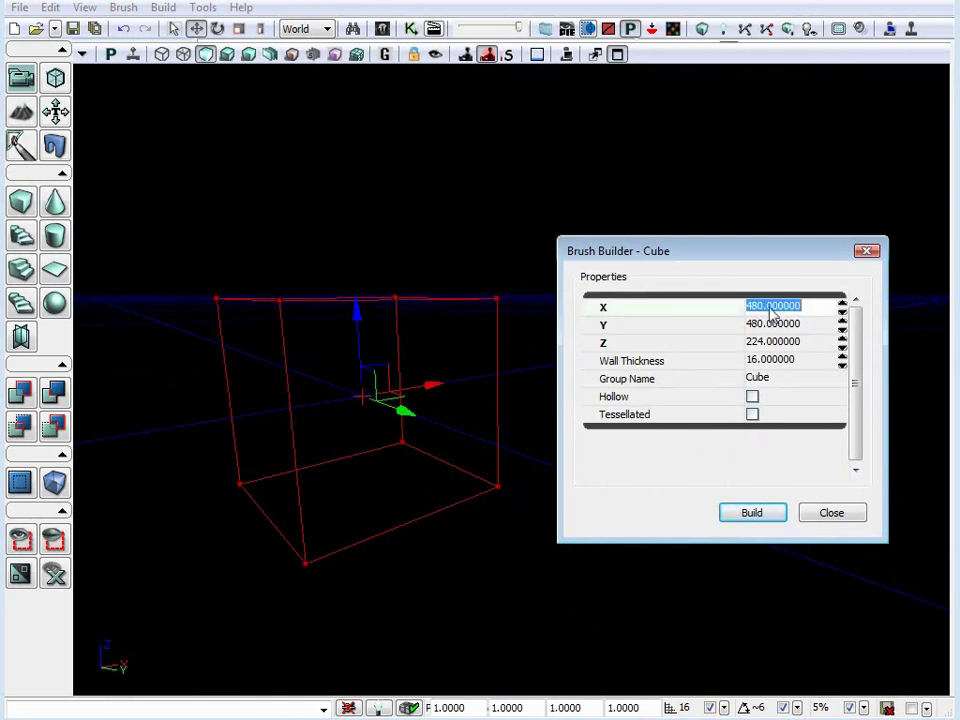
pyautogui.write('512')
pyautogui.press('Tab')
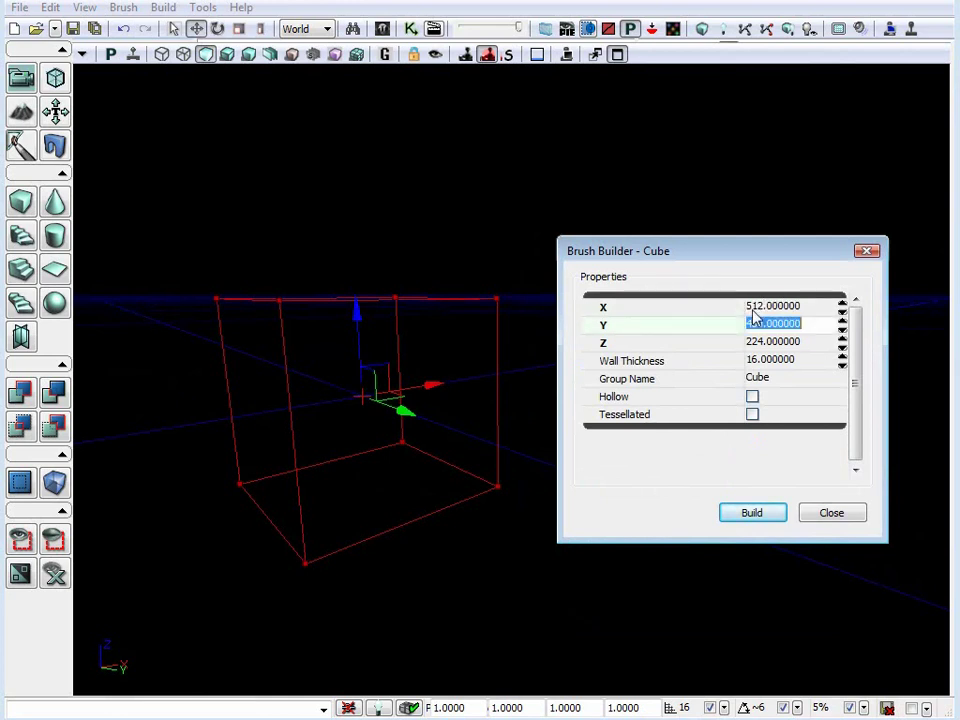
pyautogui.write('512')
pyautogui.press('Tab')
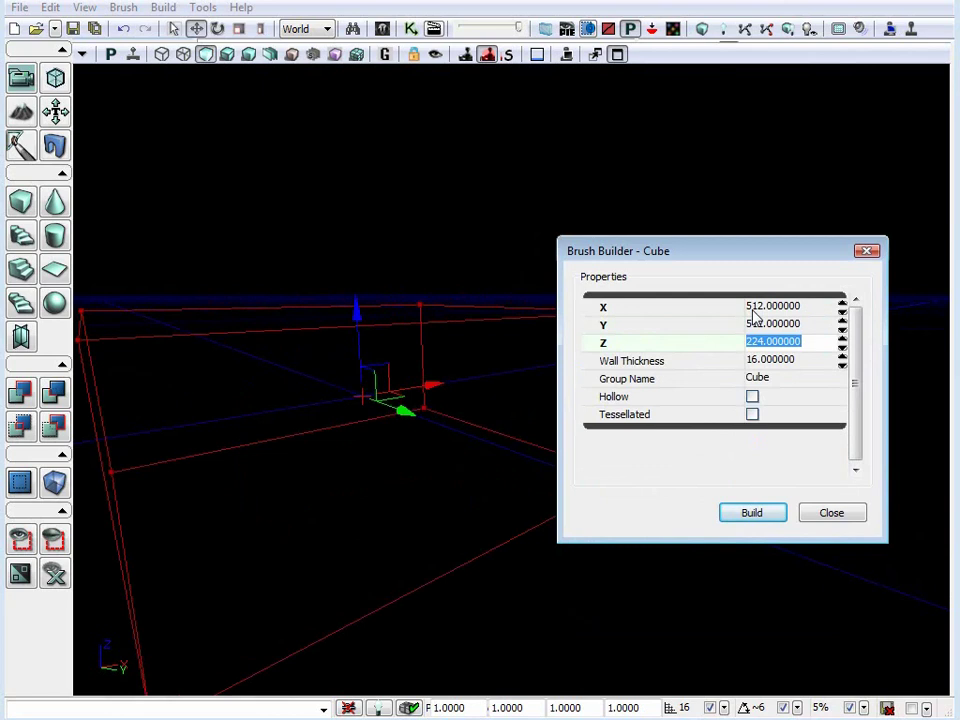
pyautogui.write('256')
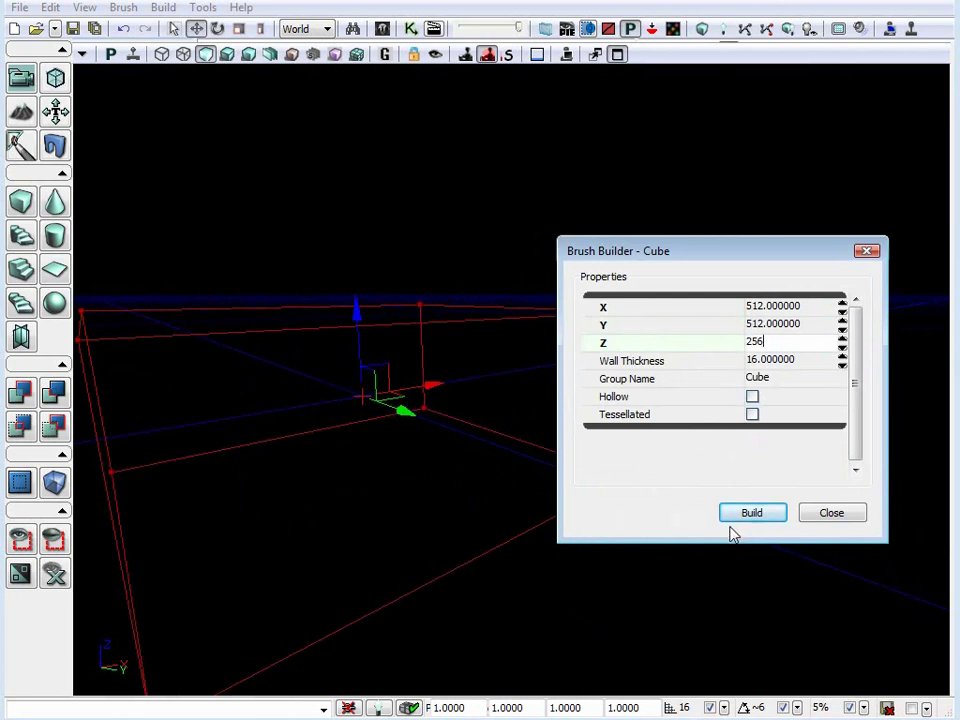
pyautogui.click(745, 517)
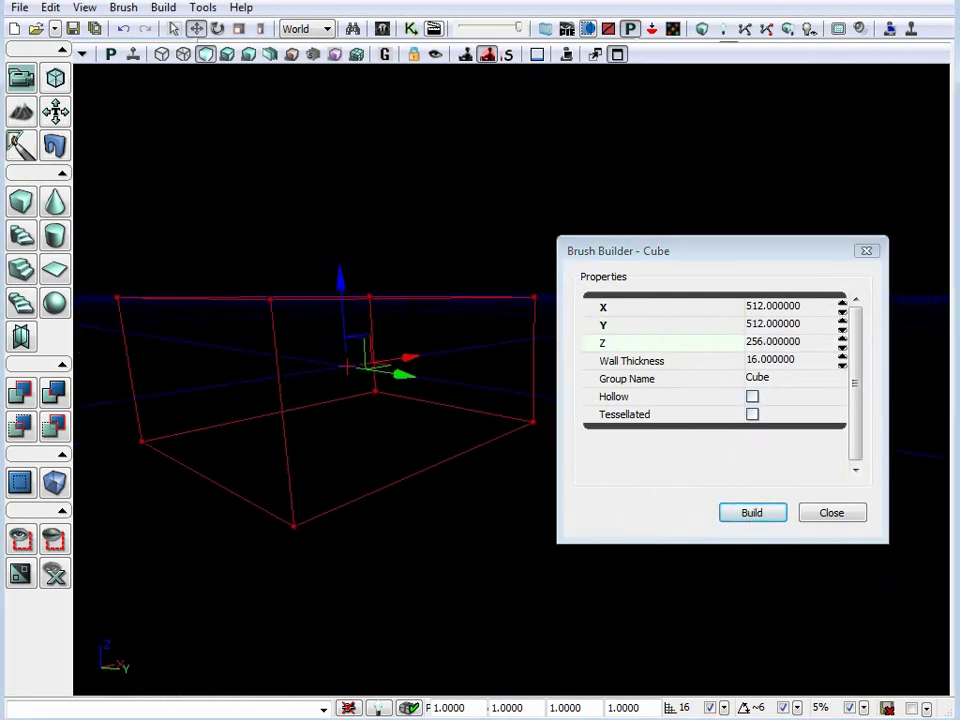
pyautogui.moveTo(400, 420)
pyautogui.mouseDown(button='right')
pyautogui.moveTo(410, 382)
pyautogui.moveTo(396, 372)
pyautogui.moveTo(420, 410)
pyautogui.moveTo(480, 392)
pyautogui.mouseUp(button='right')
pyautogui.click(866, 252)
# Add a solid block to the level from the builder brush with CSG Add.
pyautogui.moveTo(640, 380); pyautogui.dragTo(510, 380, button='right')
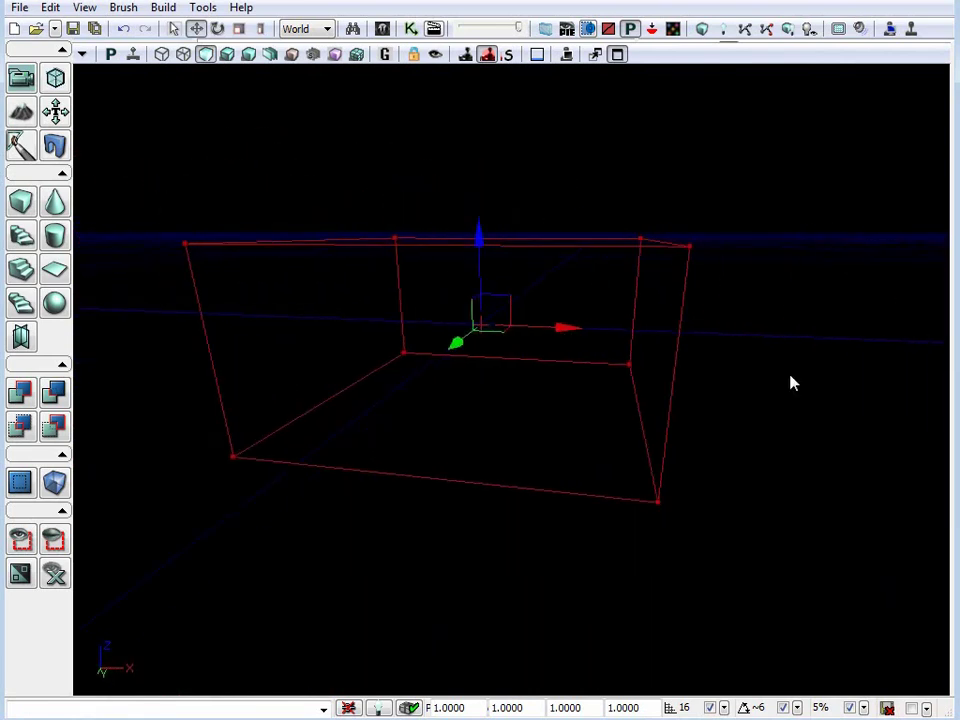
pyautogui.moveTo(698, 381); pyautogui.dragTo(710, 360, button='right')
pyautogui.moveTo(700, 350); pyautogui.dragTo(755, 389)
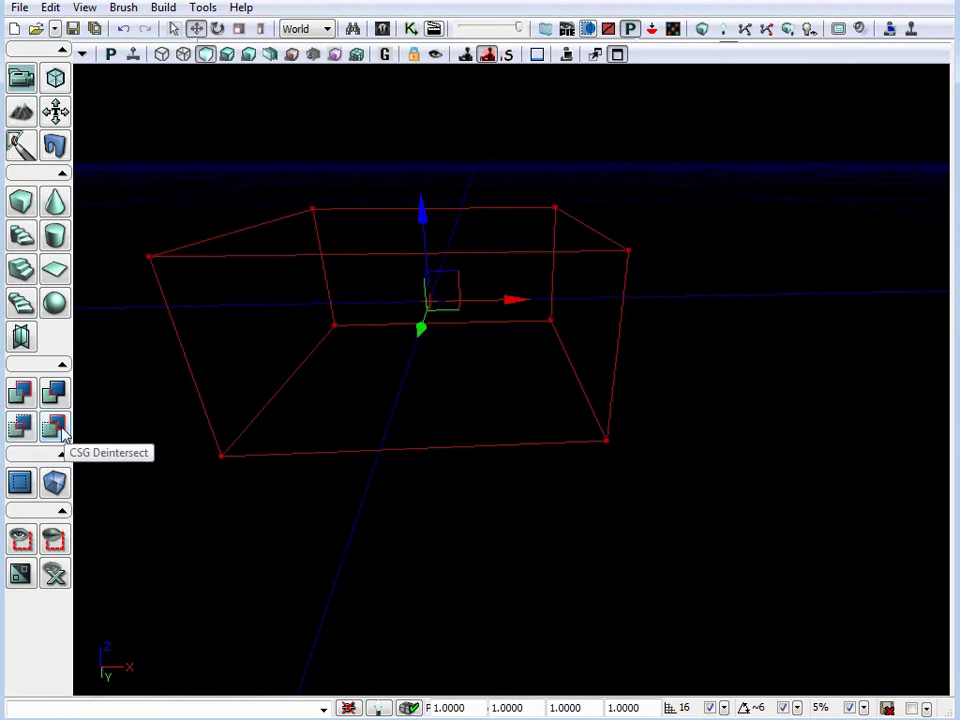
pyautogui.moveTo(538, 318); pyautogui.dragTo(476, 372)
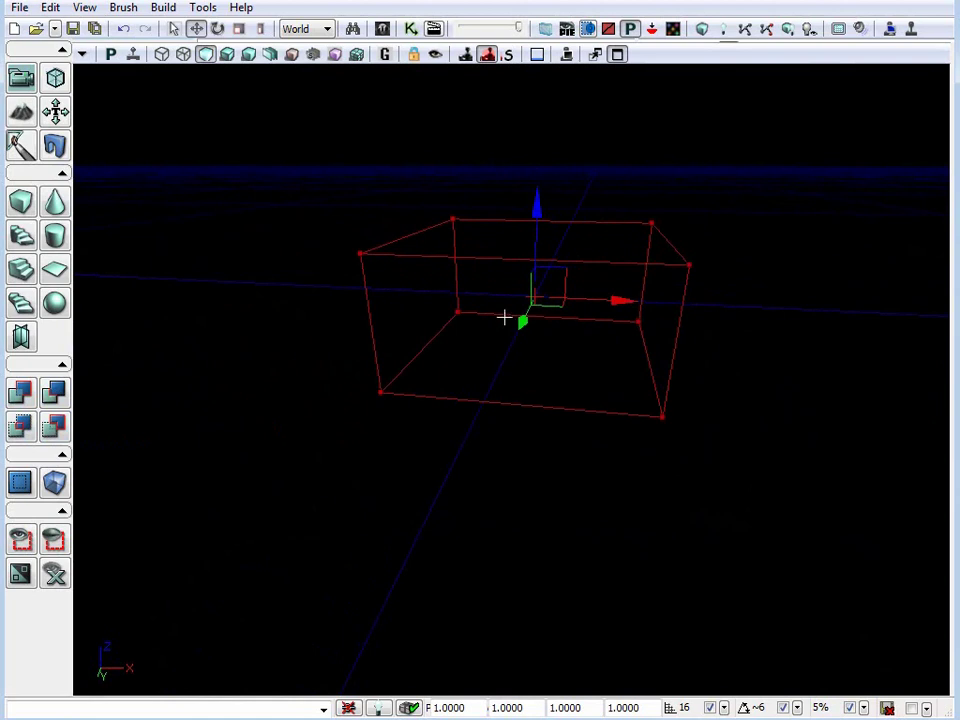
pyautogui.click(22, 395)
pyautogui.click(22, 393)
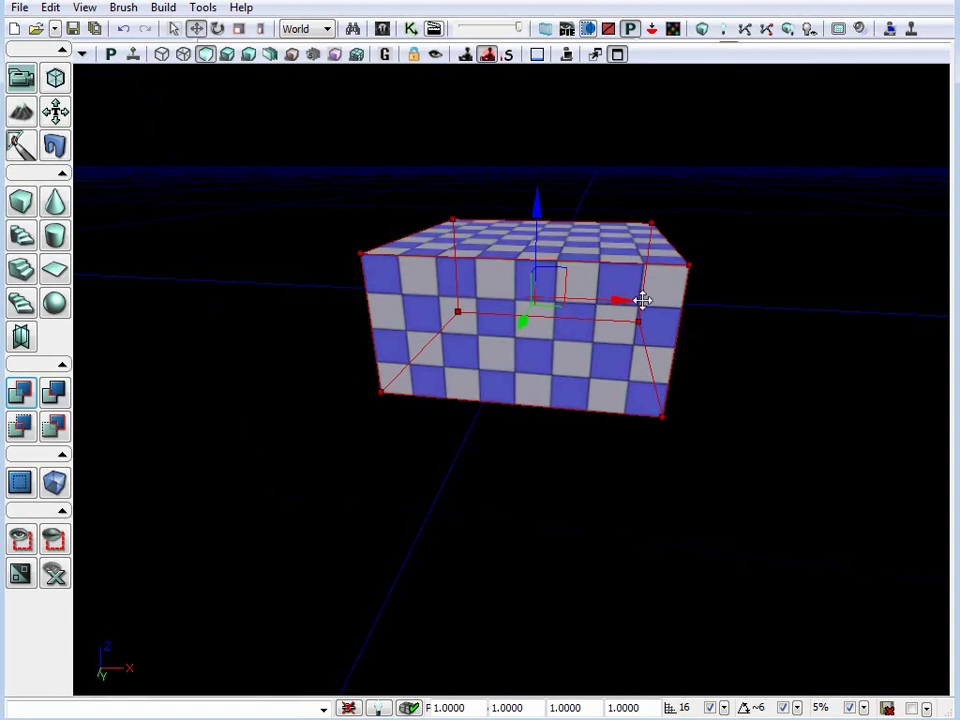
# Move the builder brush along X away from the solid block and examine the block from outside and inside.
pyautogui.moveTo(642, 300)
pyautogui.mouseDown()
pyautogui.moveTo(338, 283)
pyautogui.moveTo(878, 314)
pyautogui.moveTo(112, 272)
pyautogui.mouseUp()
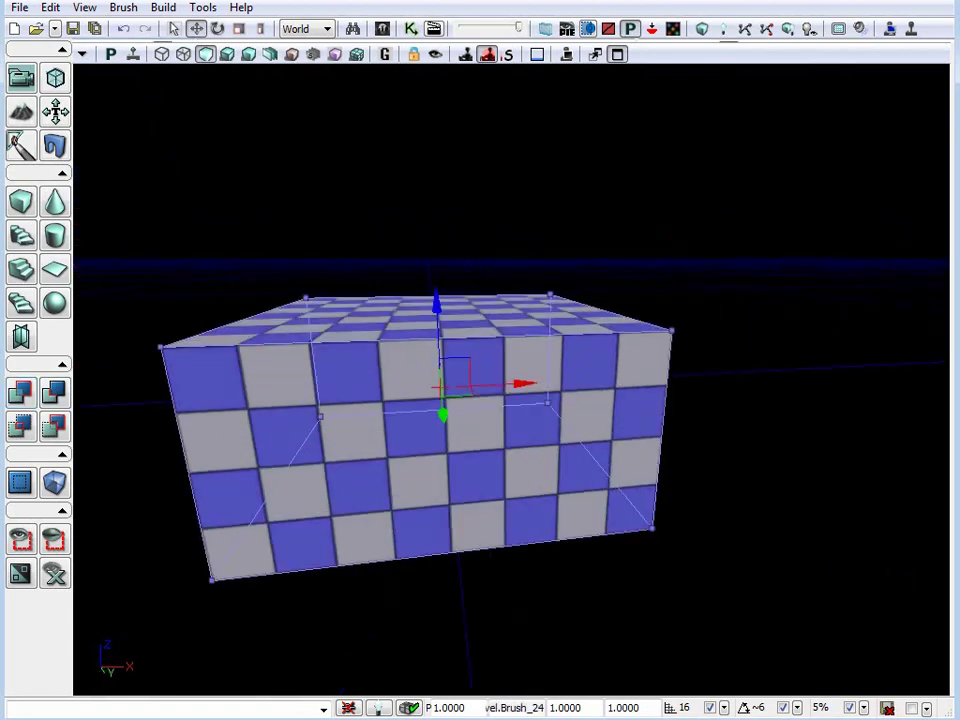
pyautogui.moveTo(480, 448)
pyautogui.mouseDown()
pyautogui.moveTo(470, 290)
pyautogui.moveTo(500, 290)
pyautogui.mouseUp()
pyautogui.moveTo(480, 448)
pyautogui.mouseDown(button='right')
pyautogui.moveTo(680, 400)
pyautogui.moveTo(550, 440)
pyautogui.moveTo(523, 475)
pyautogui.mouseUp(button='right')
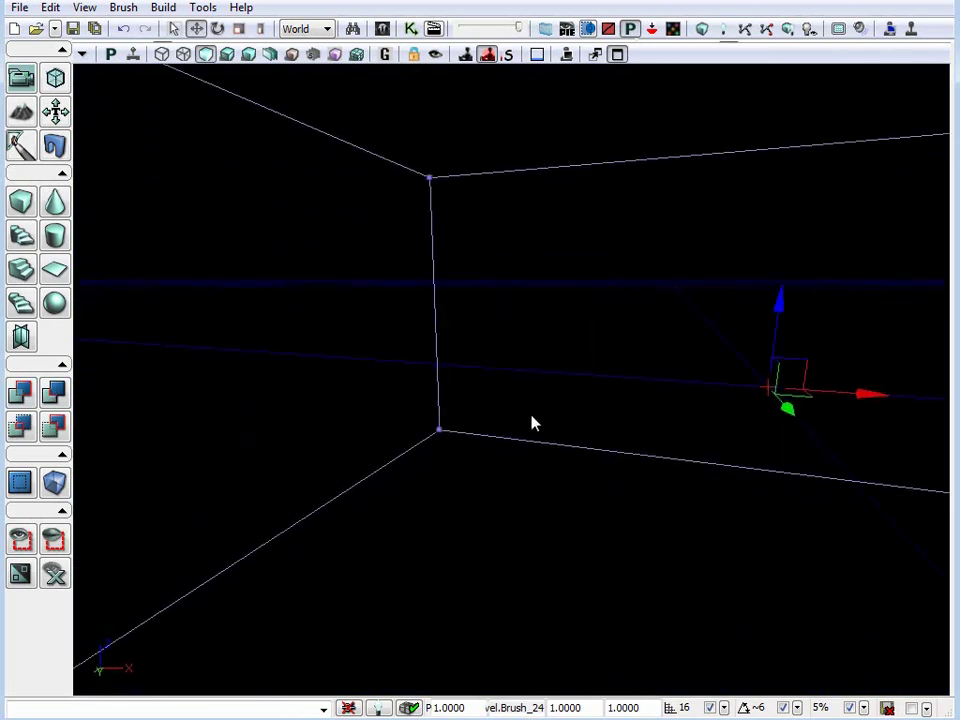
pyautogui.moveTo(581, 398); pyautogui.dragTo(590, 560)
pyautogui.click(113, 318)
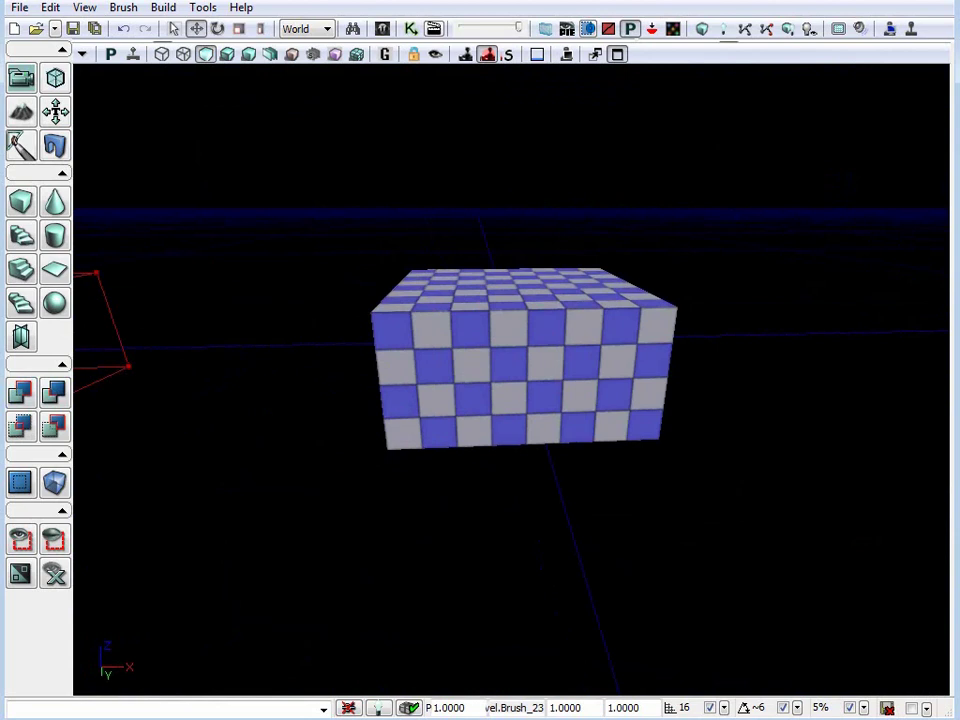
pyautogui.moveTo(113, 318); pyautogui.dragTo(80, 318)
pyautogui.click(791, 362)
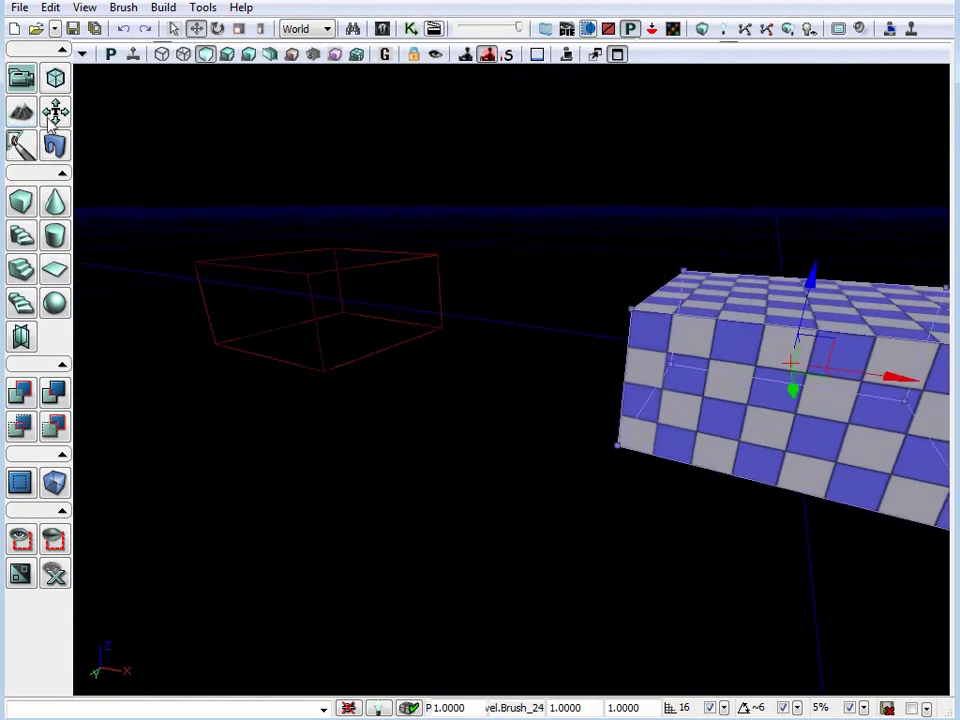
pyautogui.moveTo(497, 332); pyautogui.dragTo(538, 326)
# Undo the builder brush move and look over the block and brush together.
pyautogui.hotkey('ctrl', 'z')
pyautogui.hotkey('ctrl', 'z')
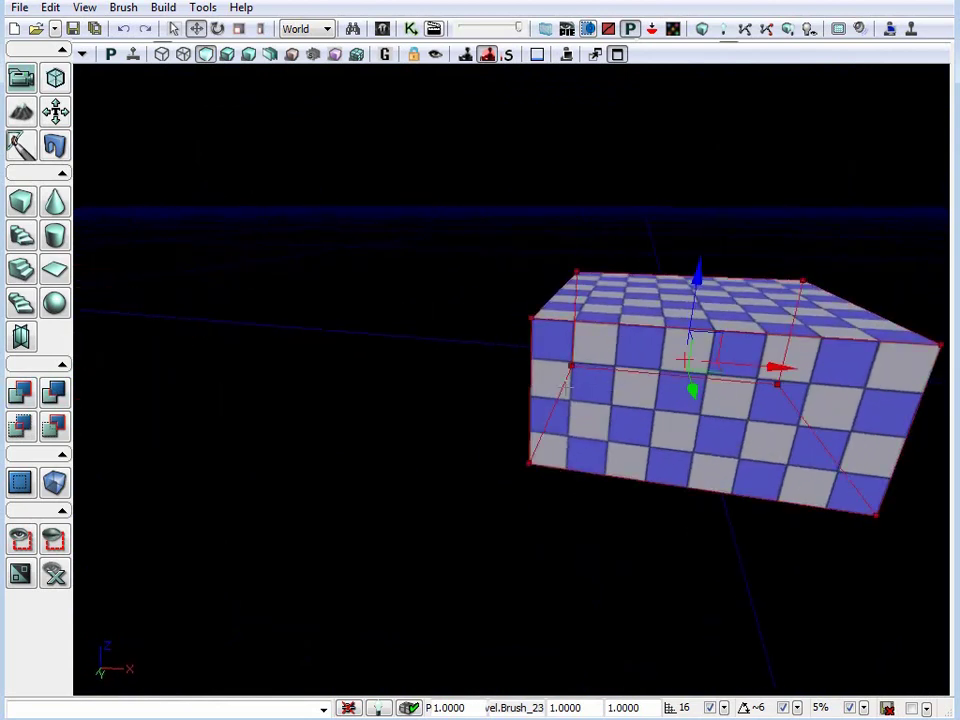
pyautogui.moveTo(565, 387); pyautogui.dragTo(600, 400)
pyautogui.moveTo(600, 400); pyautogui.dragTo(590, 357, button='right')
pyautogui.moveTo(590, 357)
pyautogui.mouseDown()
pyautogui.moveTo(592, 260)
pyautogui.moveTo(597, 350)
pyautogui.mouseUp()
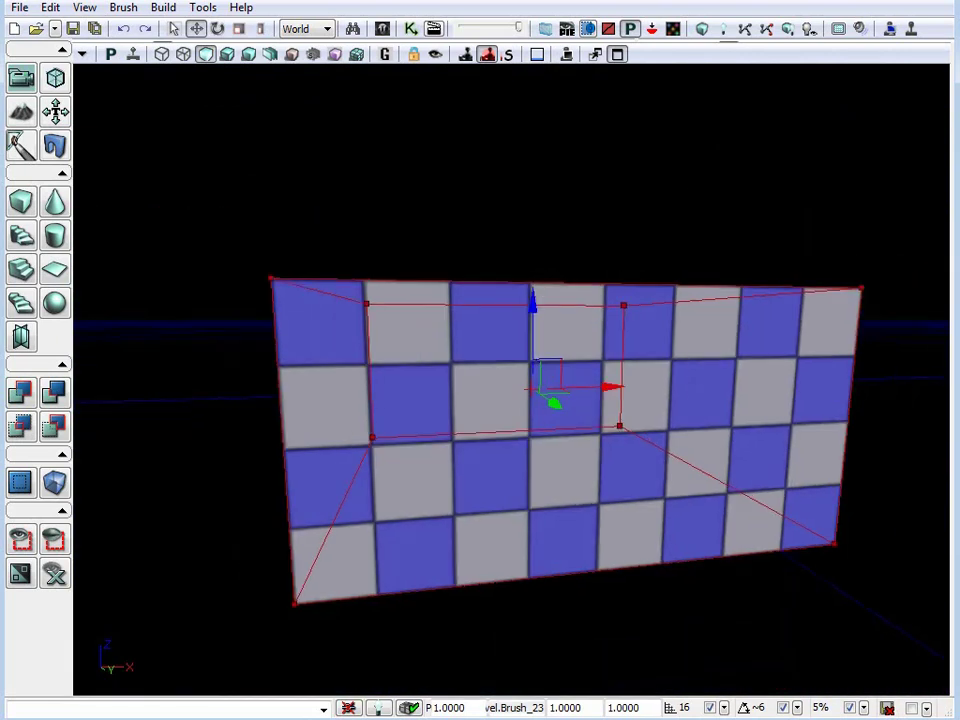
pyautogui.moveTo(447, 340); pyautogui.dragTo(447, 240)
pyautogui.moveTo(447, 240); pyautogui.dragTo(445, 280, button='right')
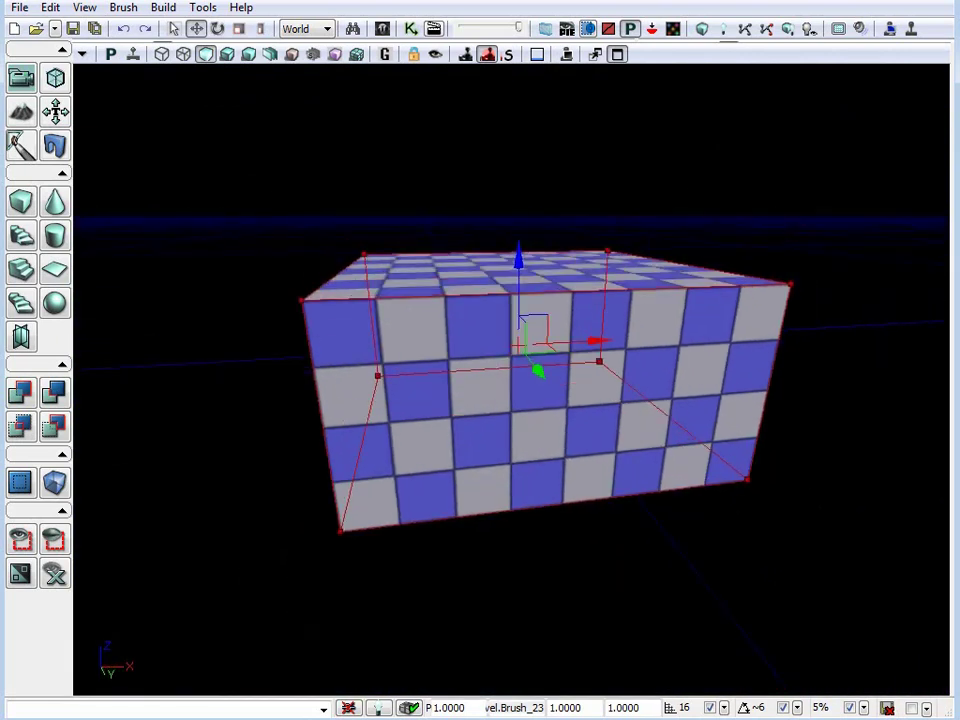
# Resize the cube builder brush to X 480, Y 480 and Z 224.
pyautogui.rightClick(22, 205)
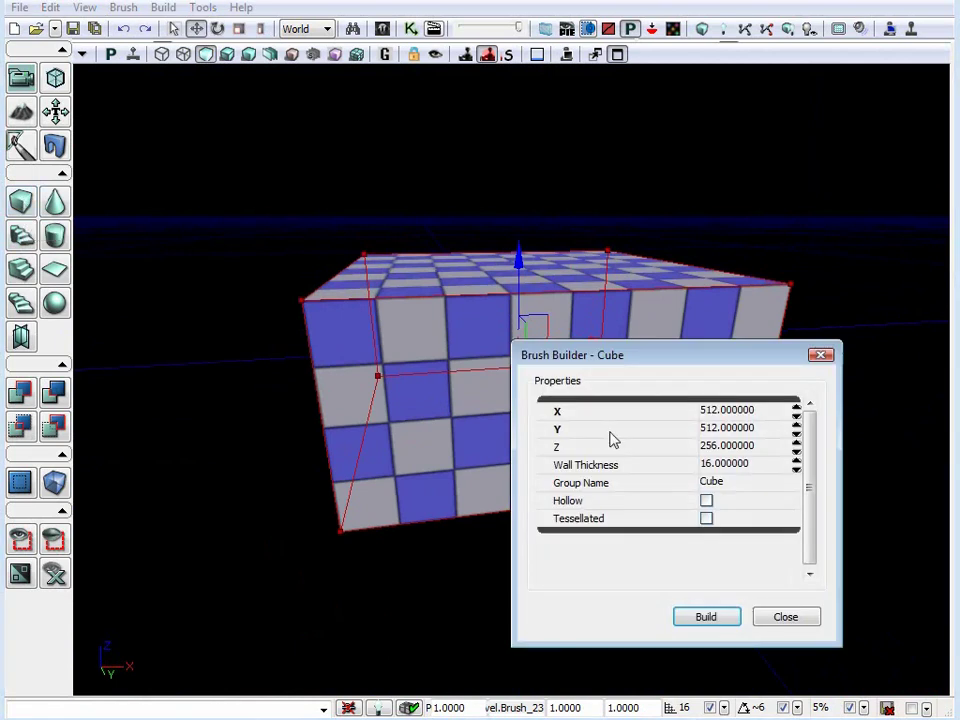
pyautogui.click(736, 412)
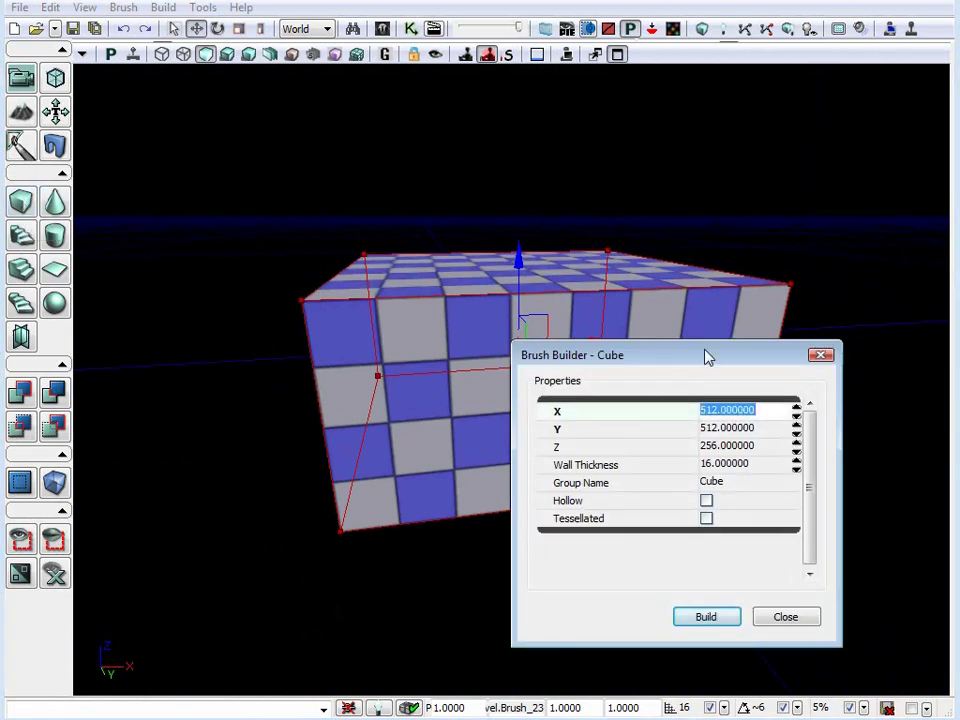
pyautogui.write('480')
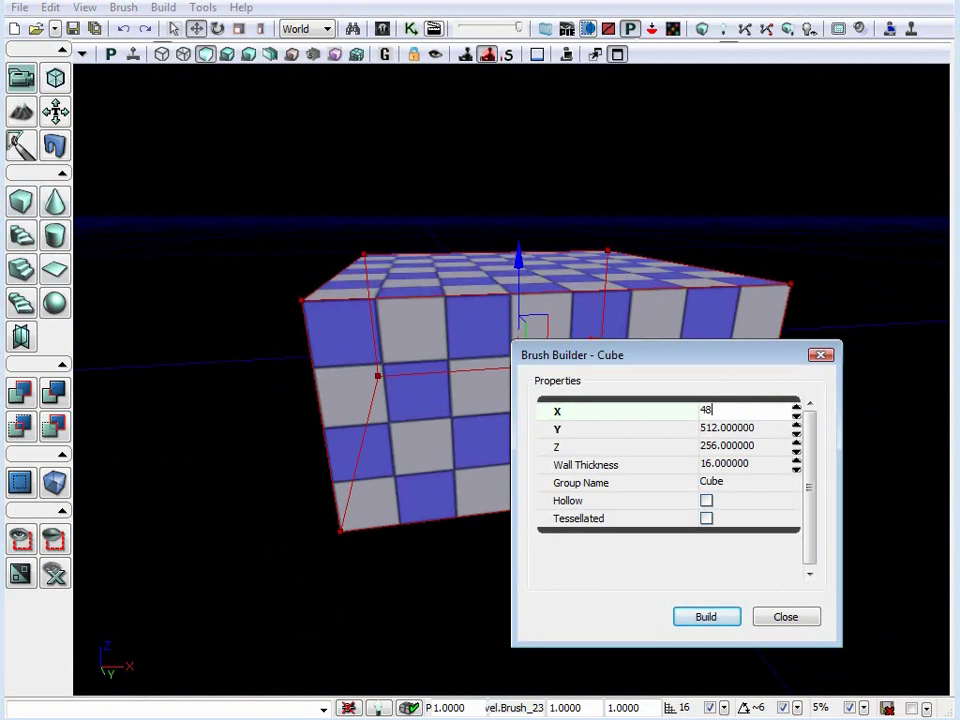
pyautogui.press('Tab')
pyautogui.write('480')
pyautogui.press('Tab')
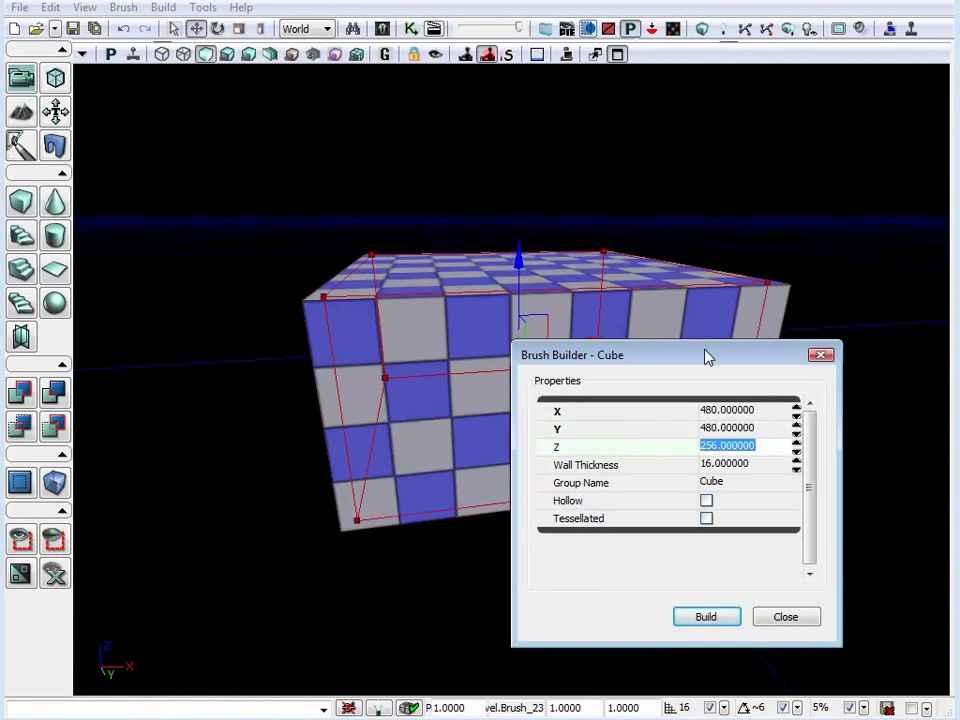
pyautogui.write('22')
pyautogui.write('4')
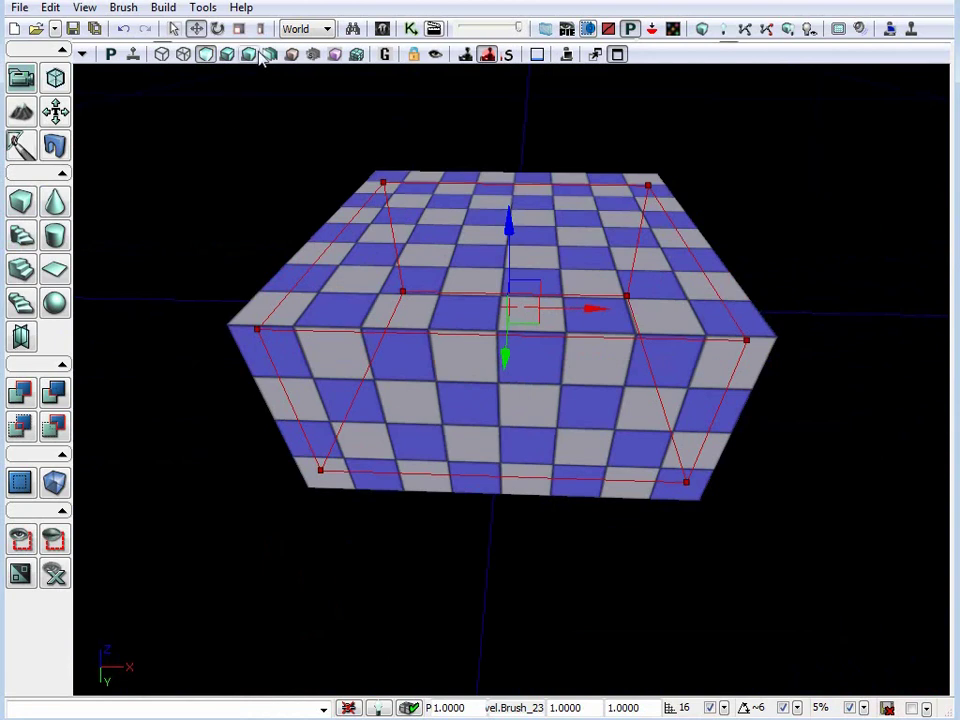
# Check the gap between the builder brush and the block's outline in the four-viewport layout's top view.
pyautogui.click(617, 54)
pyautogui.scroll(5, 446, 163)
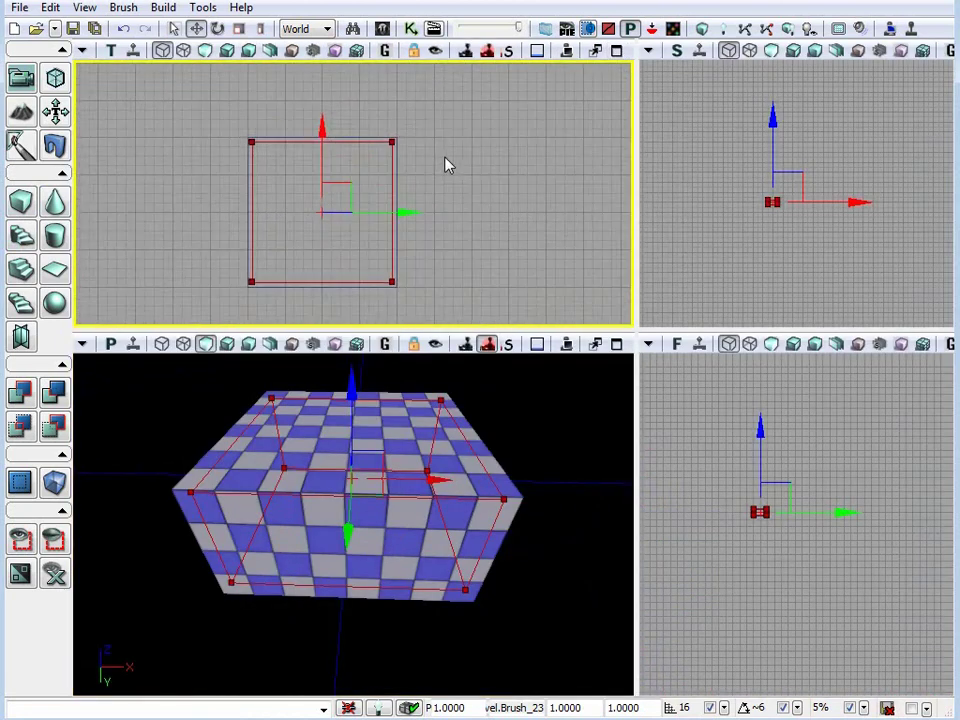
pyautogui.moveTo(377, 161); pyautogui.dragTo(504, 125, button='right')
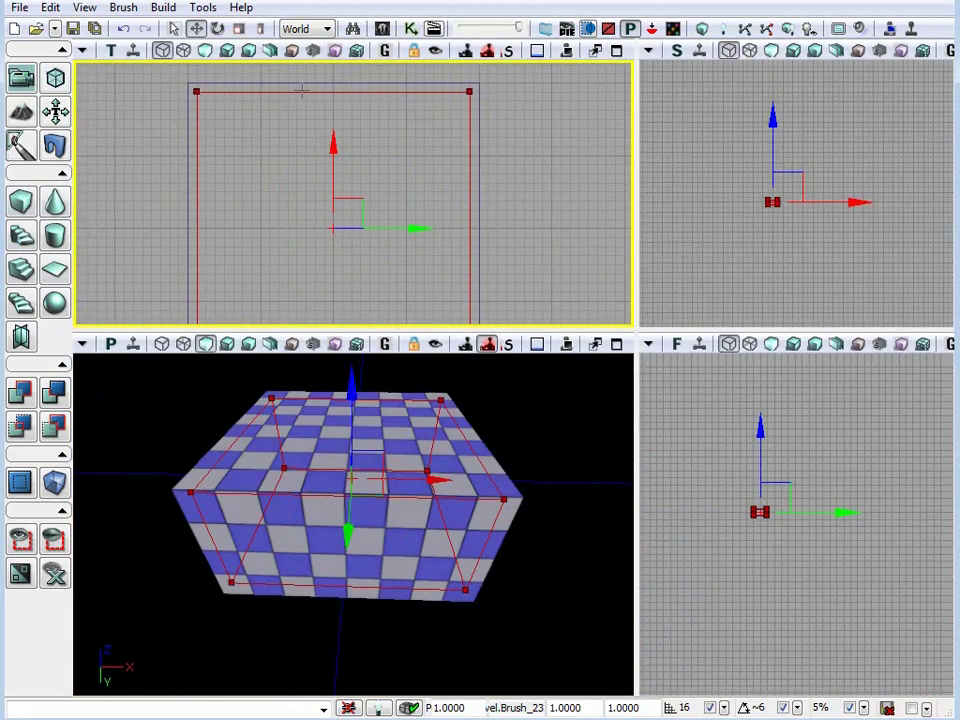
pyautogui.moveTo(557, 259); pyautogui.dragTo(514, 137)
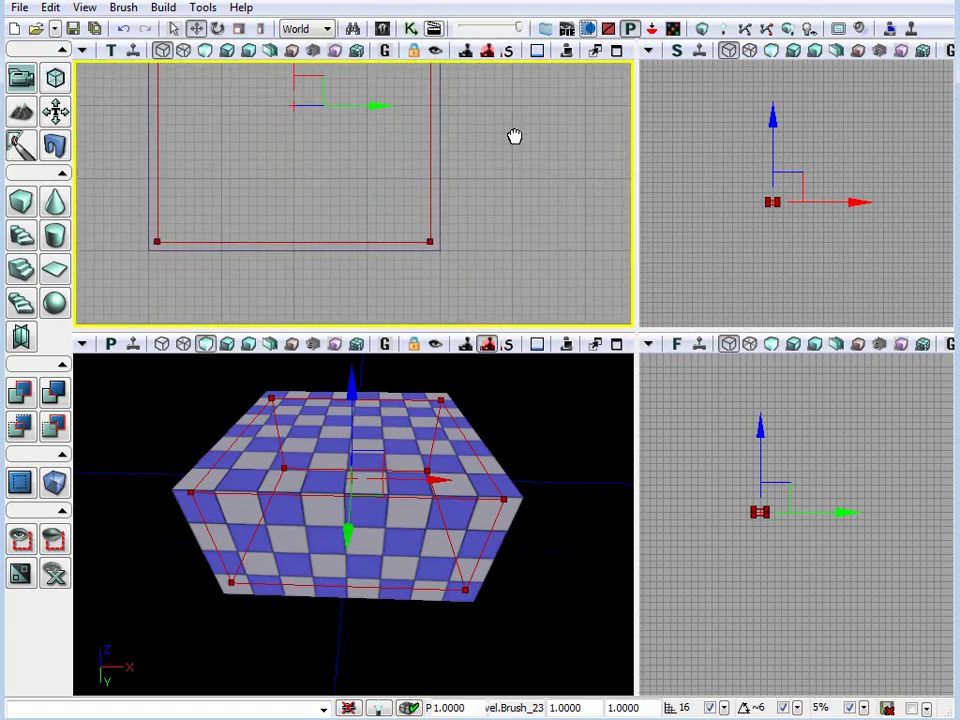
pyautogui.moveTo(760, 253)
pyautogui.mouseDown()
pyautogui.moveTo(760, 289)
pyautogui.moveTo(768, 270)
pyautogui.mouseUp()
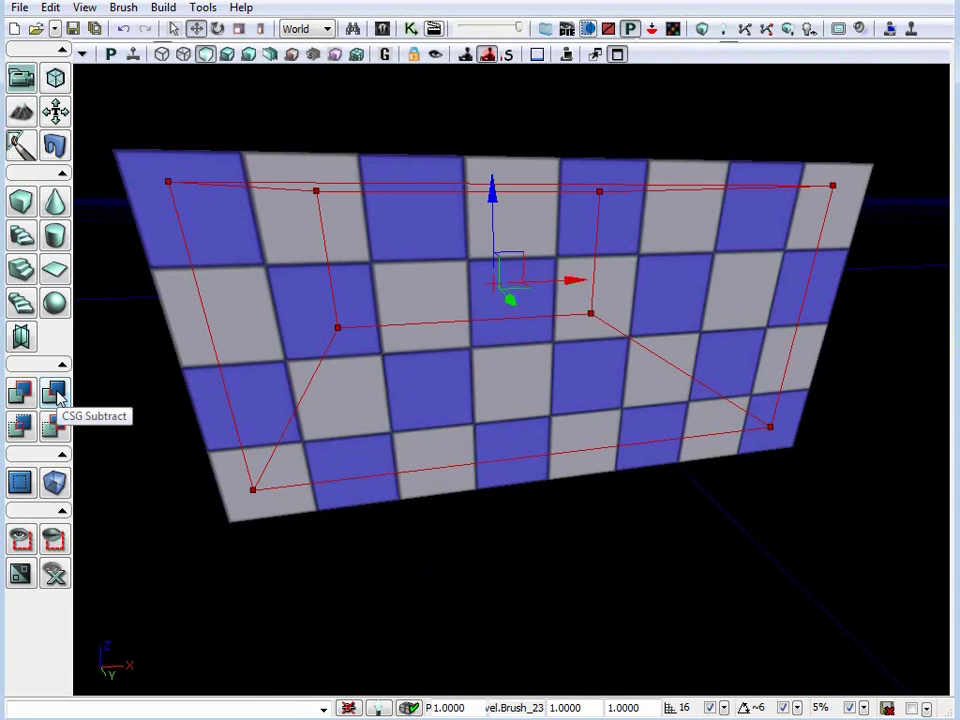
# Hollow out the block with CSG Subtract using the builder brush and inspect the room inside.
pyautogui.click(57, 397)
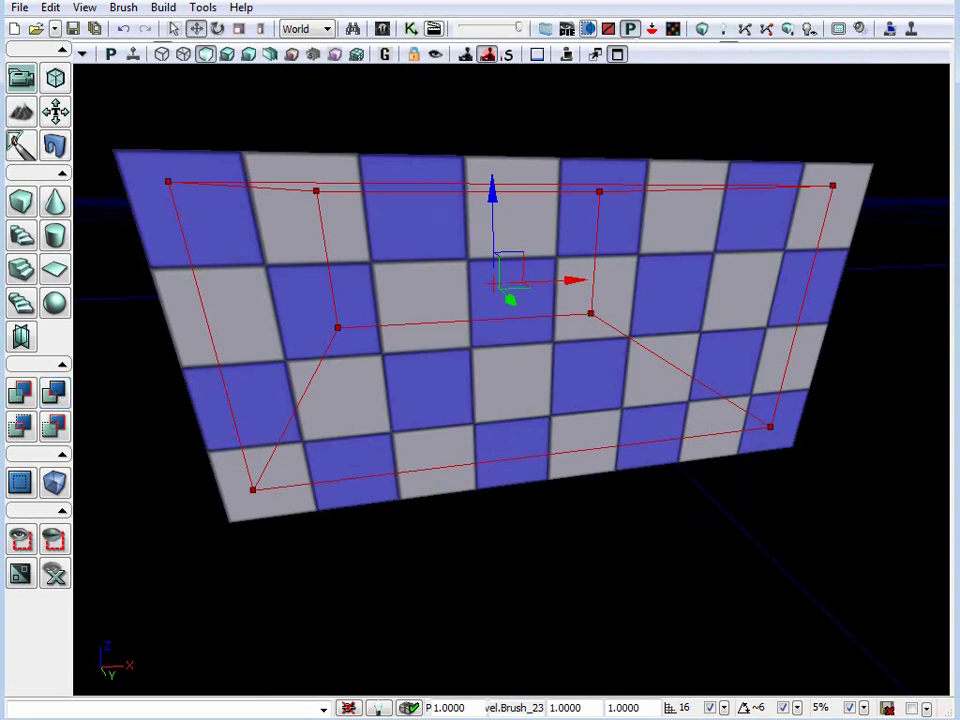
pyautogui.moveTo(438, 203); pyautogui.dragTo(438, 120)
pyautogui.moveTo(458, 264); pyautogui.dragTo(458, 210)
pyautogui.moveTo(458, 264); pyautogui.dragTo(468, 218, button='right')
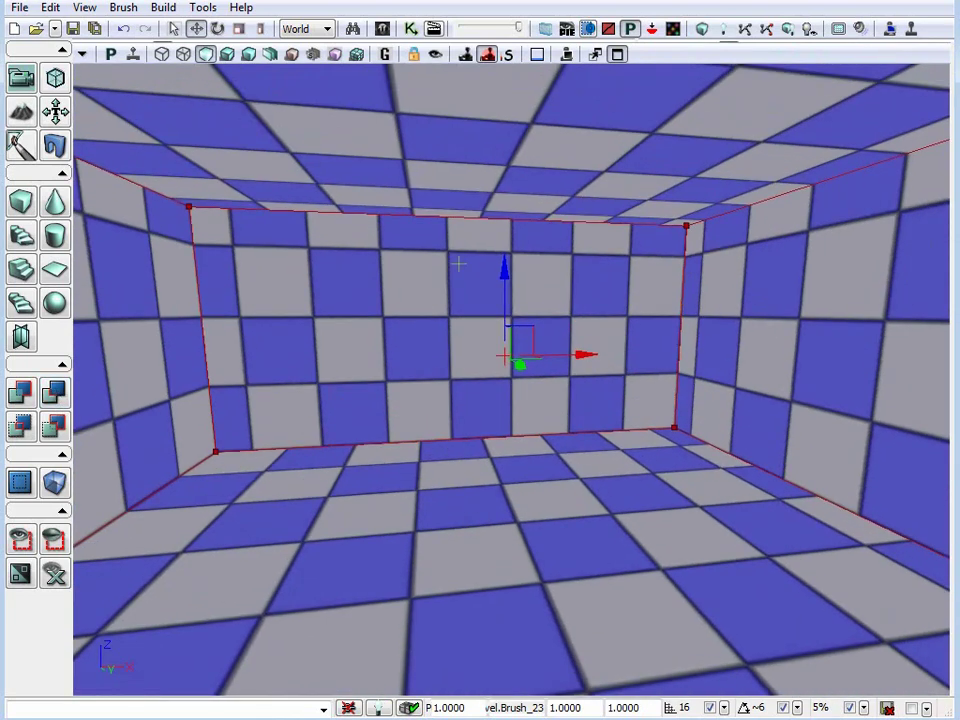
pyautogui.moveTo(533, 354); pyautogui.dragTo(533, 490)
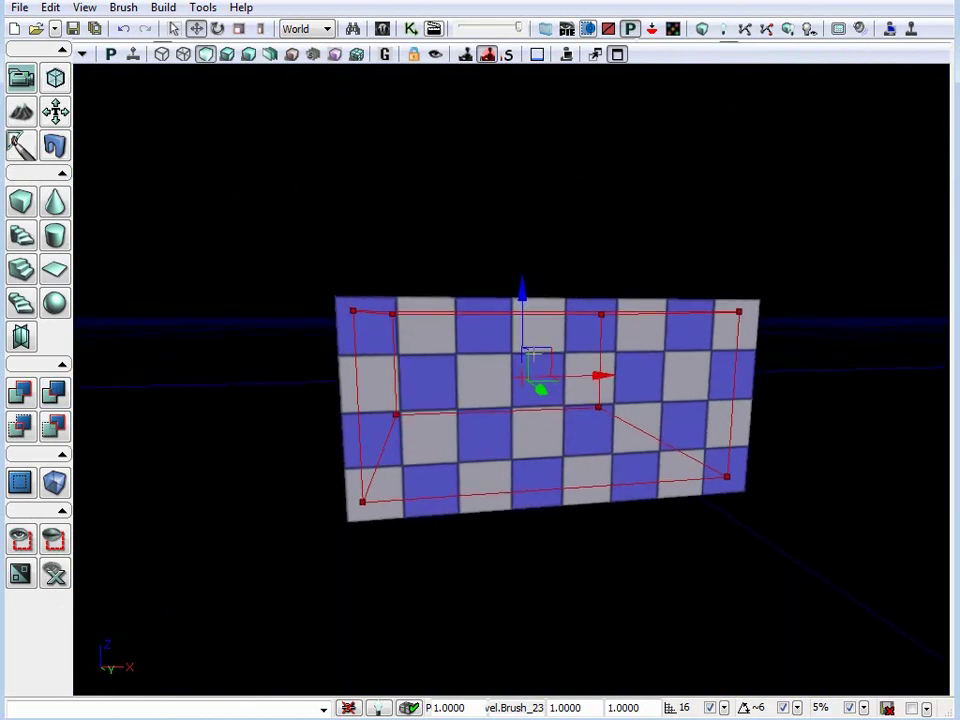
# Hide the builder brush and select the inner subtractive brush and the outer additive brush in the top view.
pyautogui.press('b')
pyautogui.moveTo(606, 379)
pyautogui.mouseDown()
pyautogui.moveTo(626, 262)
pyautogui.moveTo(690, 256)
pyautogui.mouseUp()
pyautogui.moveTo(605, 300); pyautogui.dragTo(605, 330)
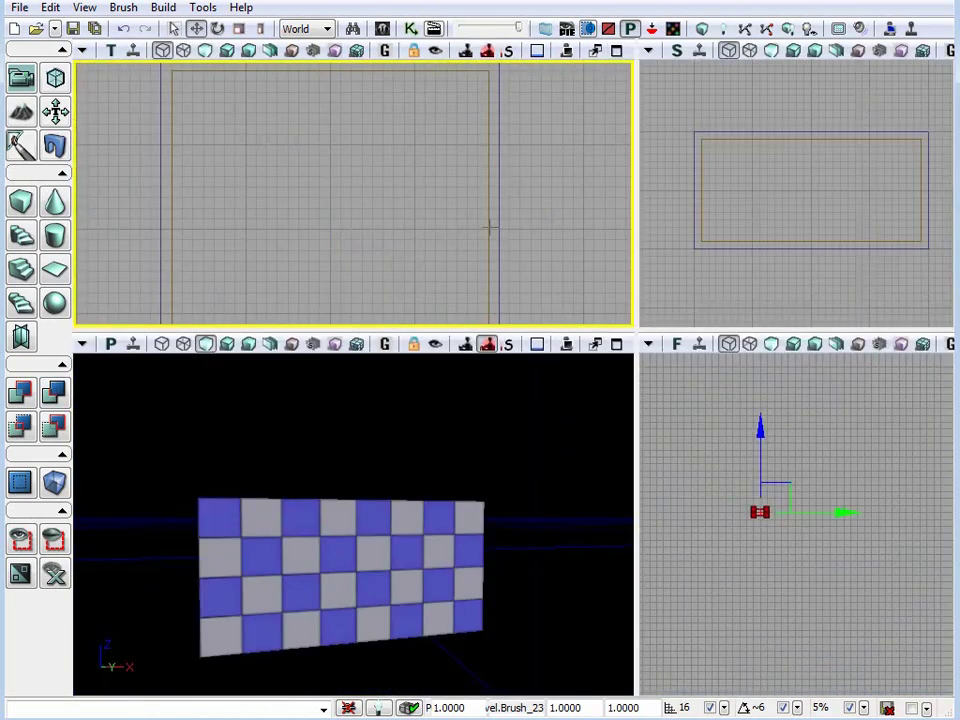
pyautogui.click(489, 228)
pyautogui.moveTo(395, 98); pyautogui.dragTo(409, 196)
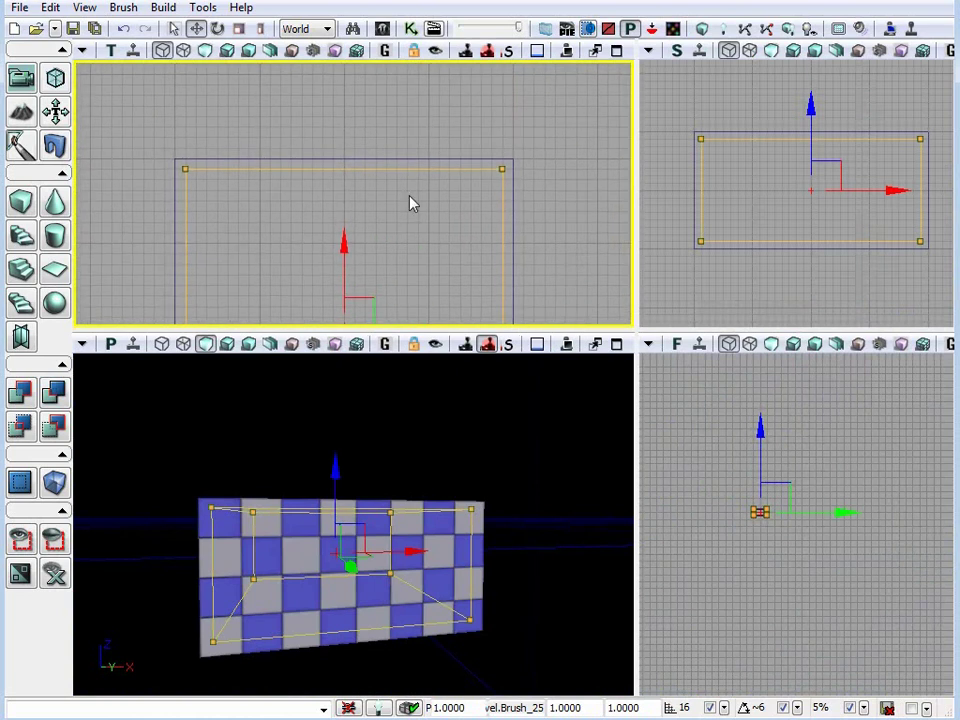
pyautogui.click(210, 158)
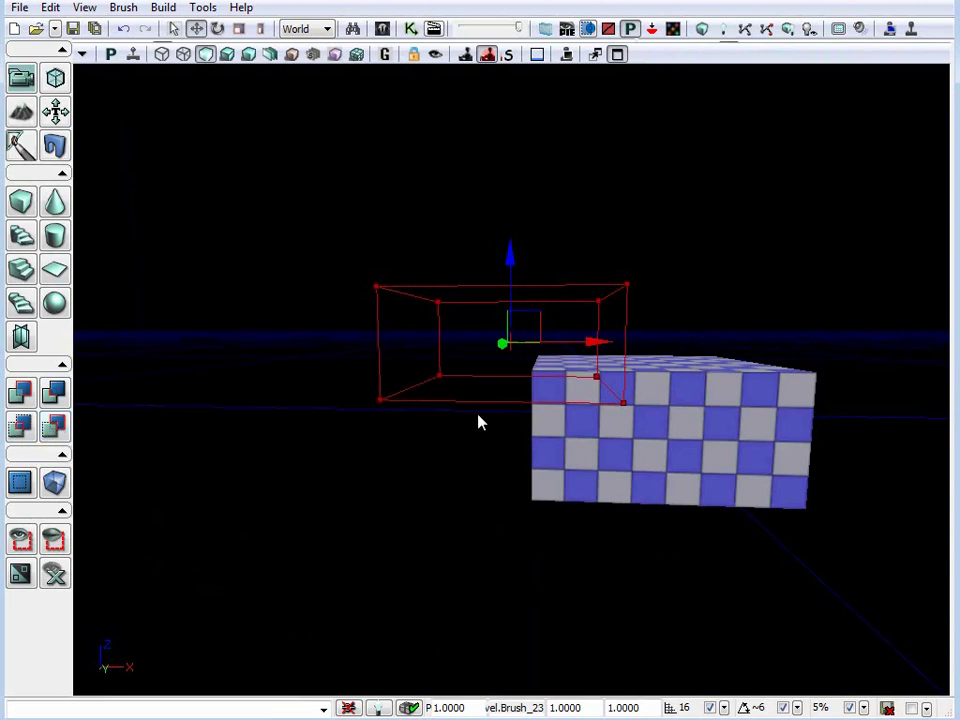
# Examine the builder brush where it overlaps the upper corner of the hollow block.
pyautogui.moveTo(478, 415); pyautogui.dragTo(590, 455, button='right')
pyautogui.moveTo(590, 455); pyautogui.dragTo(429, 452)
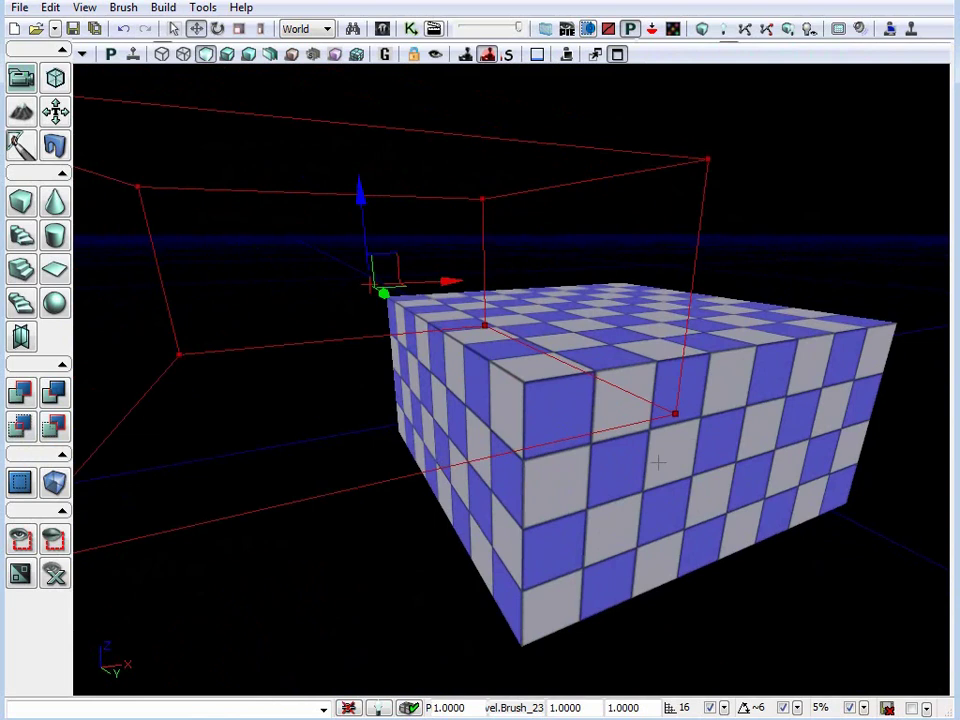
pyautogui.moveTo(658, 463); pyautogui.dragTo(640, 440)
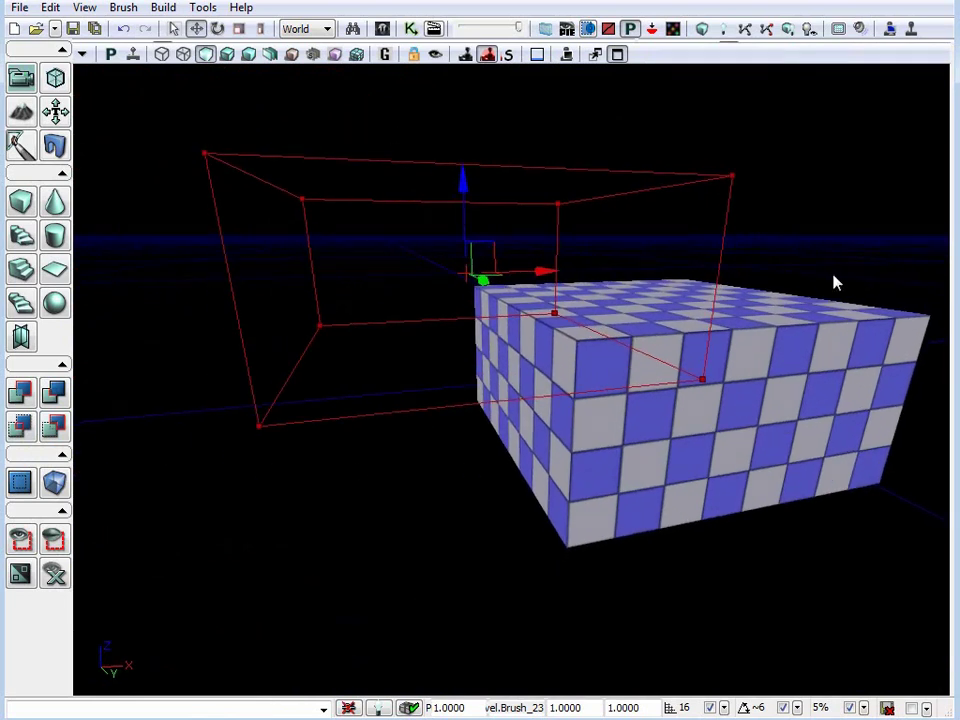
# Apply CSG Intersect to the builder brush where it overlaps the block's upper corner.
pyautogui.moveTo(296, 252)
pyautogui.mouseDown()
pyautogui.moveTo(292, 240)
pyautogui.moveTo(370, 215)
pyautogui.moveTo(285, 245)
pyautogui.mouseUp()
pyautogui.moveTo(422, 435); pyautogui.dragTo(422, 485)
pyautogui.moveTo(505, 386); pyautogui.dragTo(530, 375)
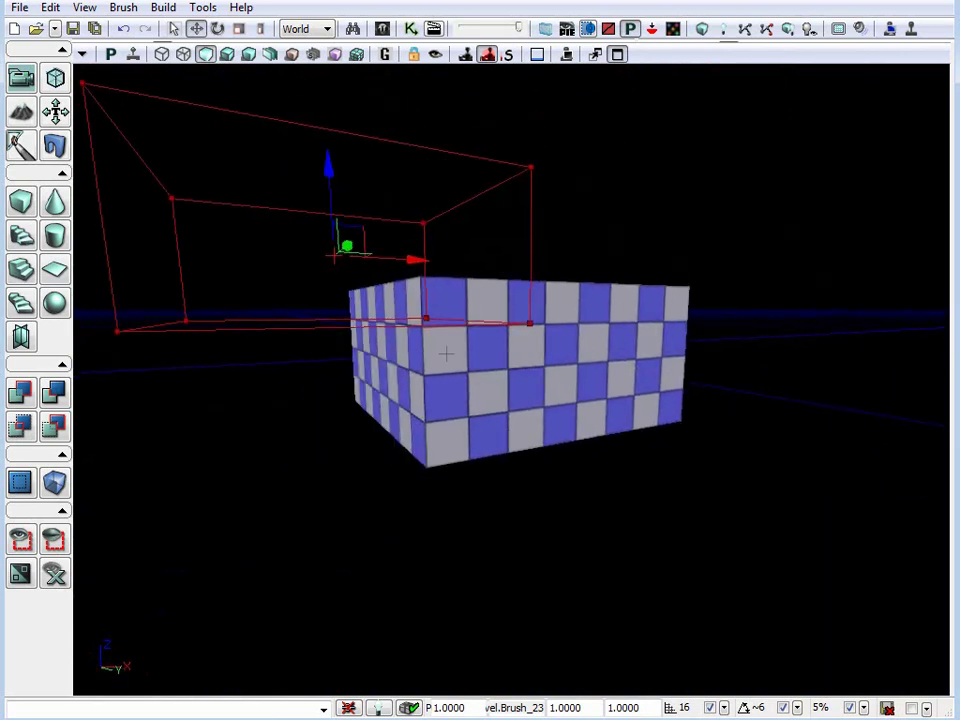
pyautogui.moveTo(446, 353); pyautogui.dragTo(337, 472, button='right')
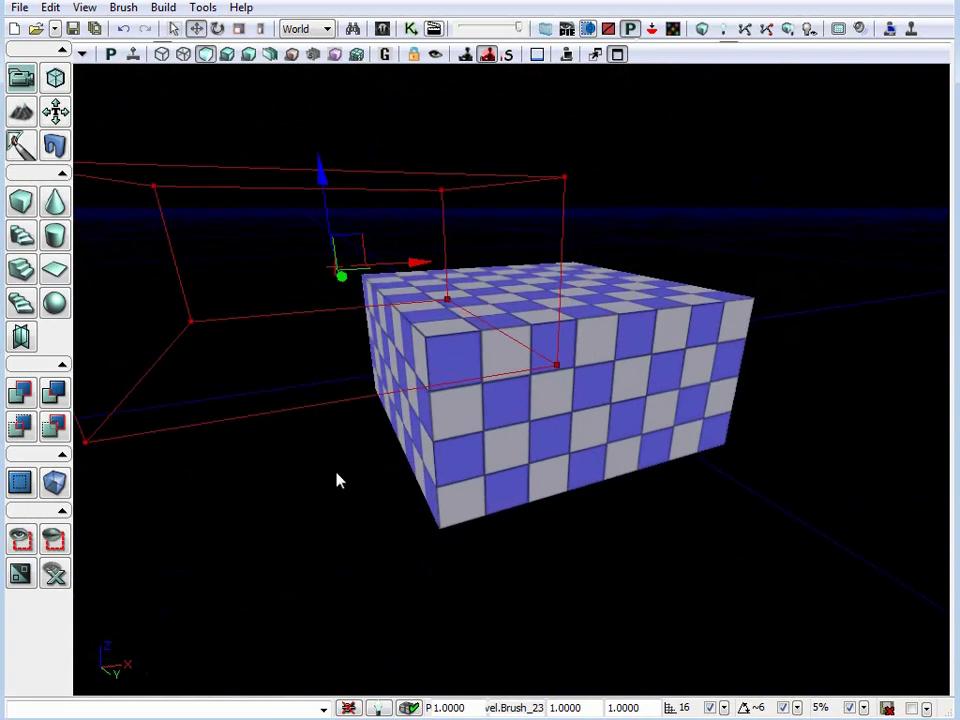
pyautogui.click(22, 432)
# Examine the intersected builder brush around the block's upper corner from several angles.
pyautogui.moveTo(200, 420)
pyautogui.mouseDown()
pyautogui.moveTo(195, 340)
pyautogui.moveTo(225, 370)
pyautogui.mouseUp()
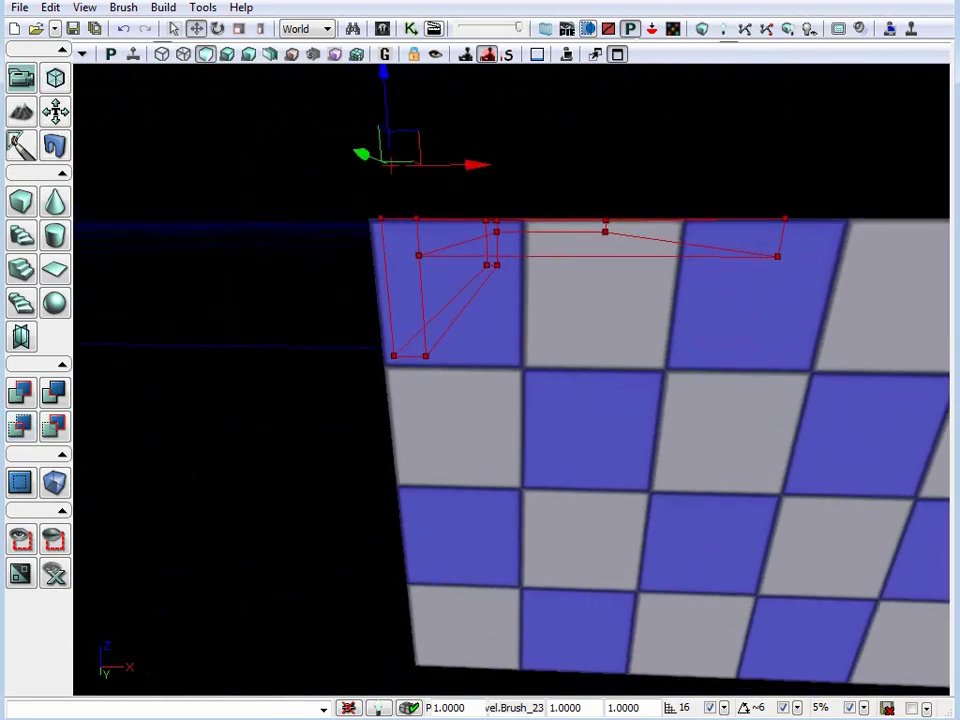
pyautogui.moveTo(225, 370); pyautogui.dragTo(270, 335, button='right')
pyautogui.moveTo(270, 335); pyautogui.dragTo(215, 300, button='middle')
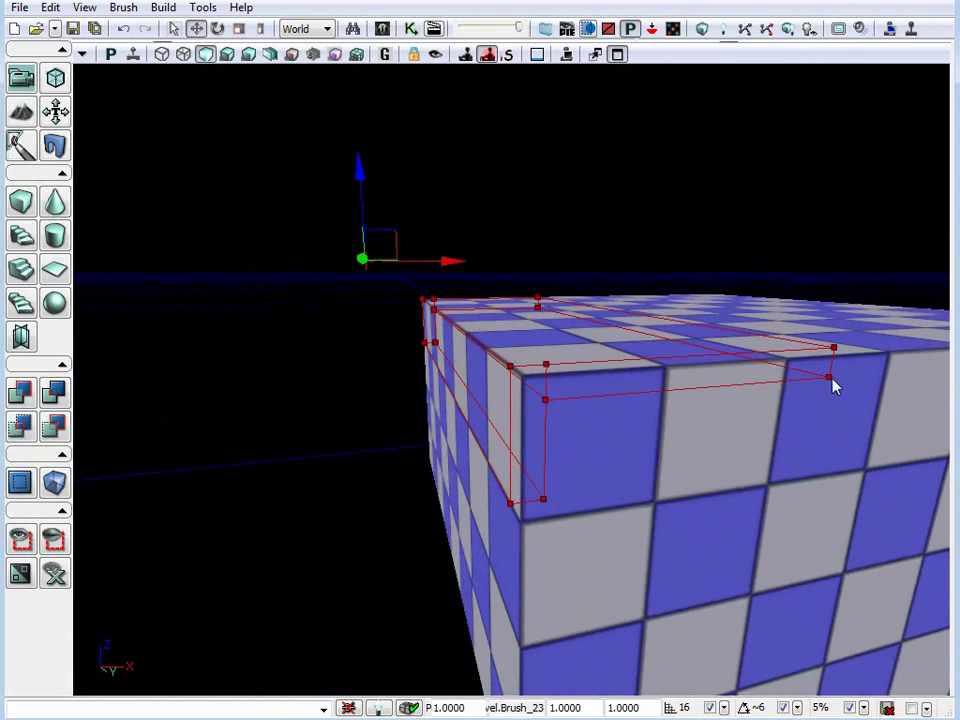
pyautogui.moveTo(642, 505); pyautogui.dragTo(640, 620)
pyautogui.moveTo(640, 620); pyautogui.dragTo(675, 665, button='middle')
pyautogui.moveTo(675, 665); pyautogui.dragTo(690, 510)
pyautogui.moveTo(690, 510); pyautogui.dragTo(715, 435, button='middle')
pyautogui.moveTo(715, 435); pyautogui.dragTo(630, 500)
pyautogui.moveTo(320, 345); pyautogui.dragTo(244, 297, button='middle')
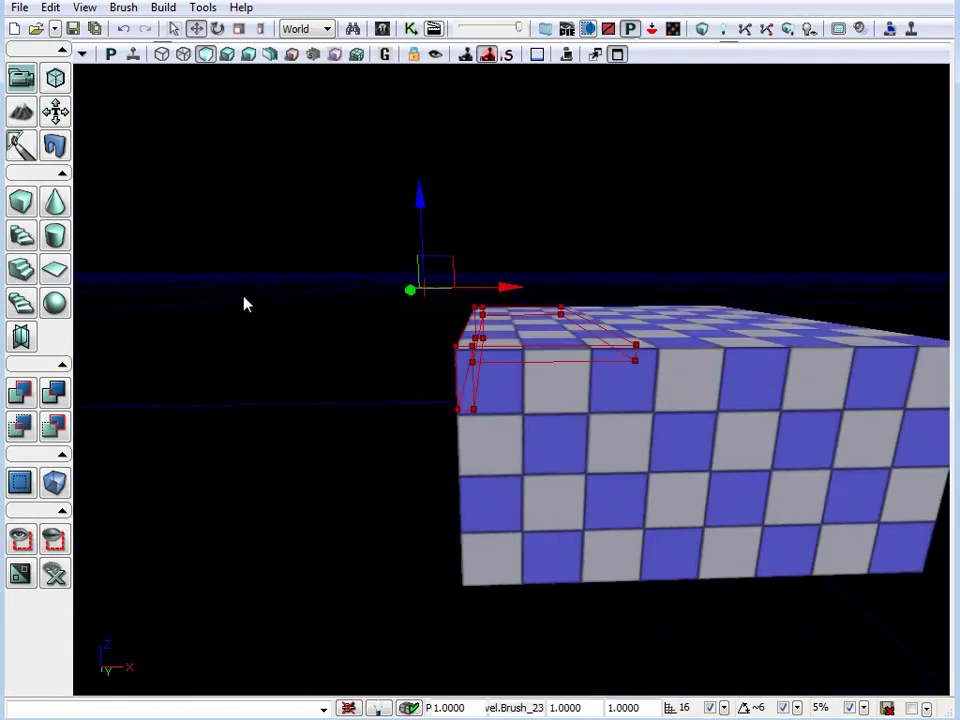
# Reset the builder brush to a cube and trim it against the block's corner with CSG Deintersect.
pyautogui.click(22, 203)
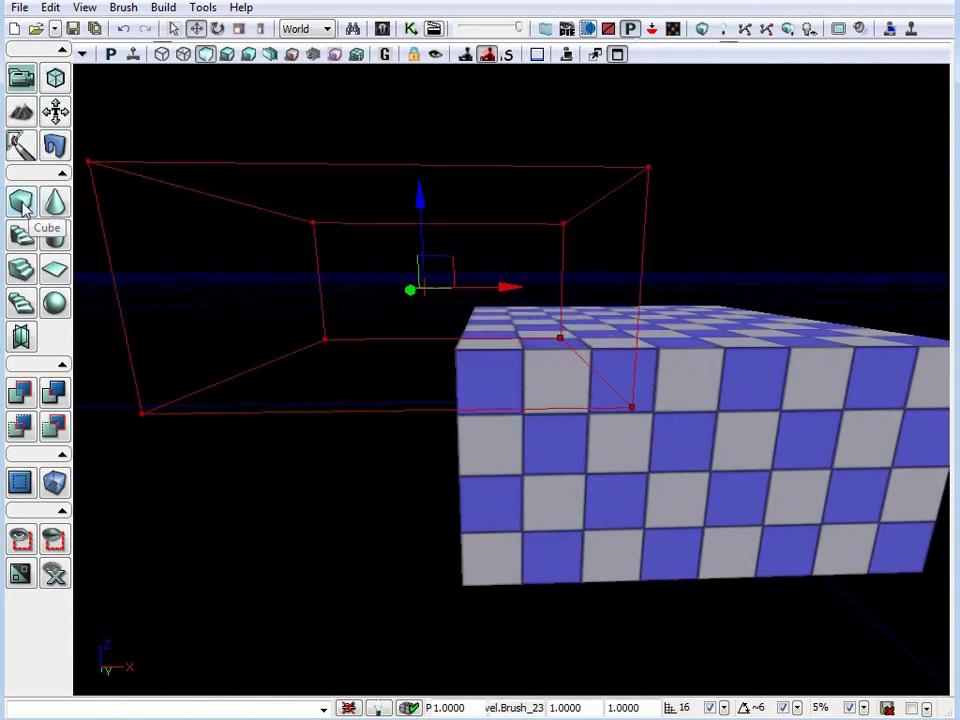
pyautogui.moveTo(86, 230)
pyautogui.mouseDown()
pyautogui.moveTo(100, 290)
pyautogui.moveTo(86, 230)
pyautogui.mouseUp()
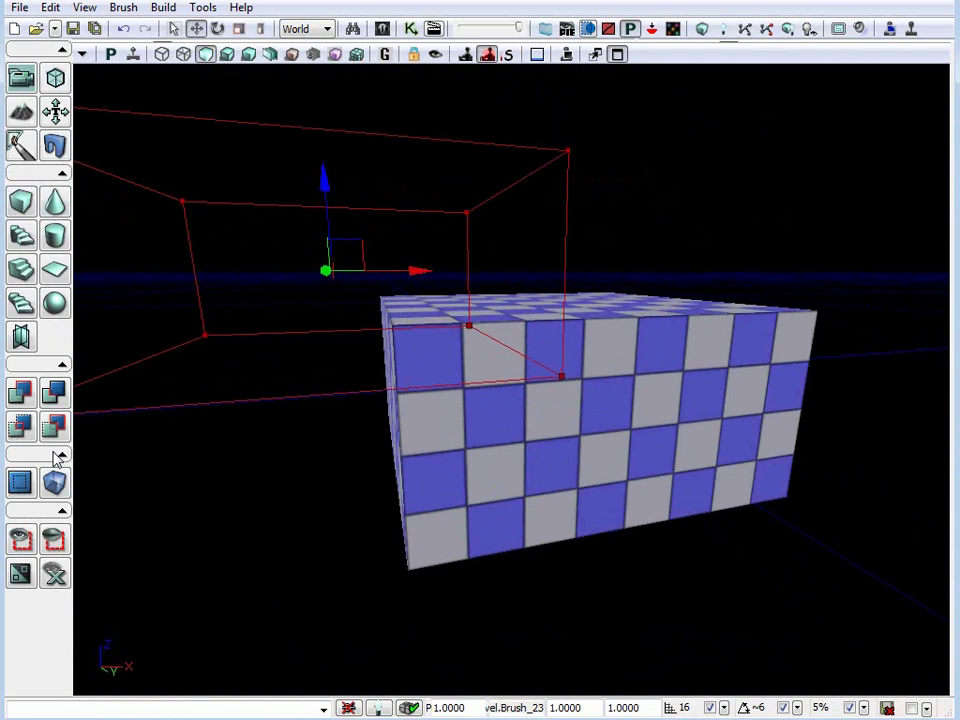
pyautogui.moveTo(467, 464); pyautogui.dragTo(460, 408)
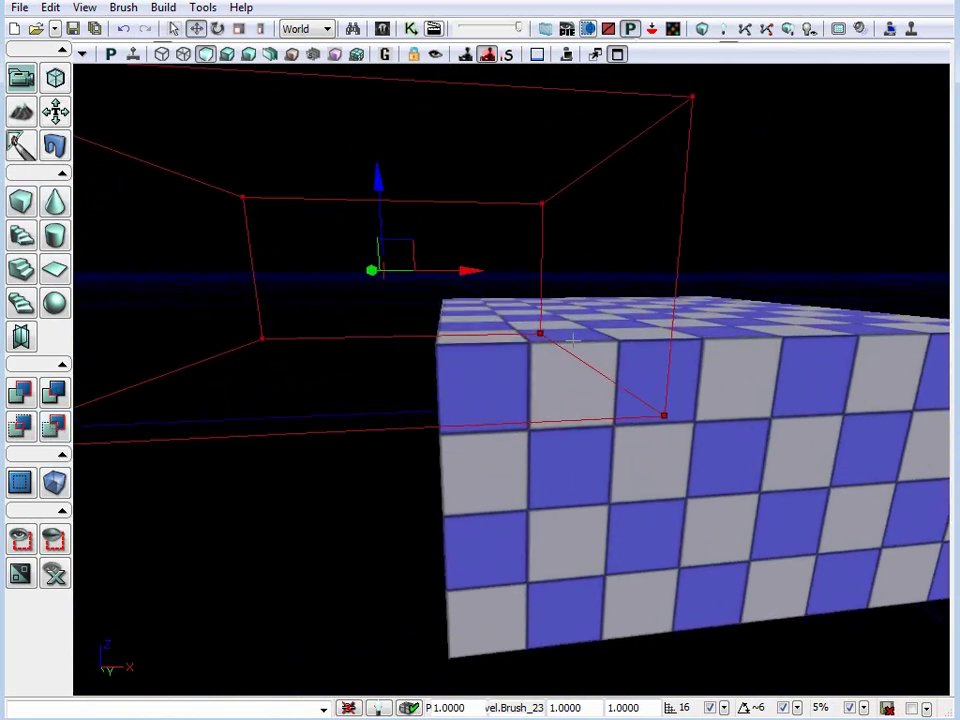
pyautogui.moveTo(752, 459); pyautogui.dragTo(730, 410, button='right')
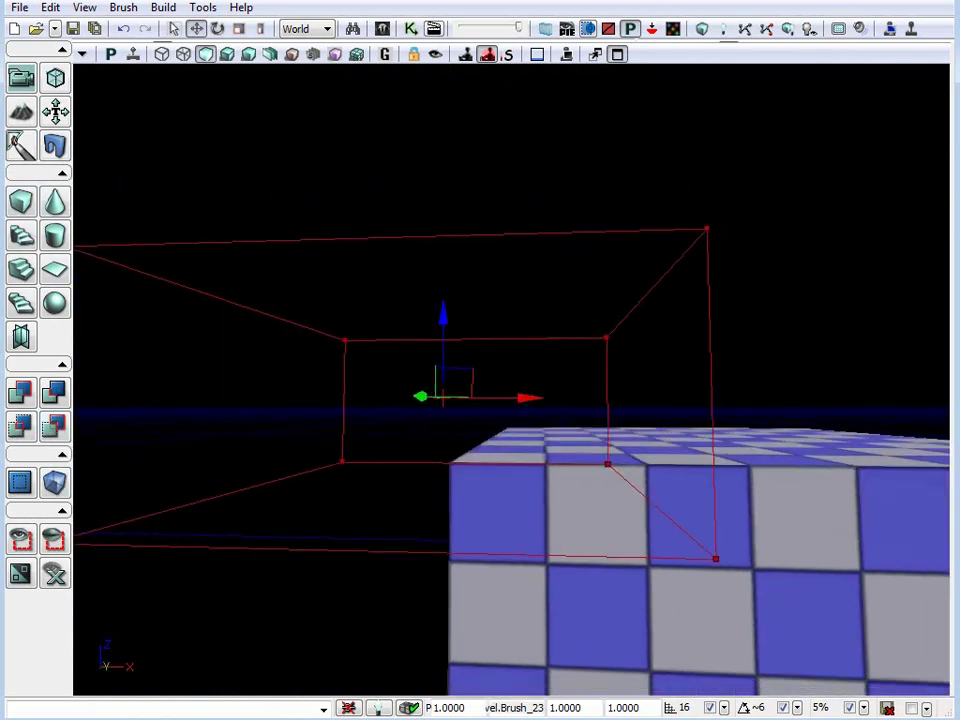
pyautogui.moveTo(545, 375)
pyautogui.mouseDown()
pyautogui.moveTo(572, 404)
pyautogui.moveTo(545, 414)
pyautogui.mouseUp()
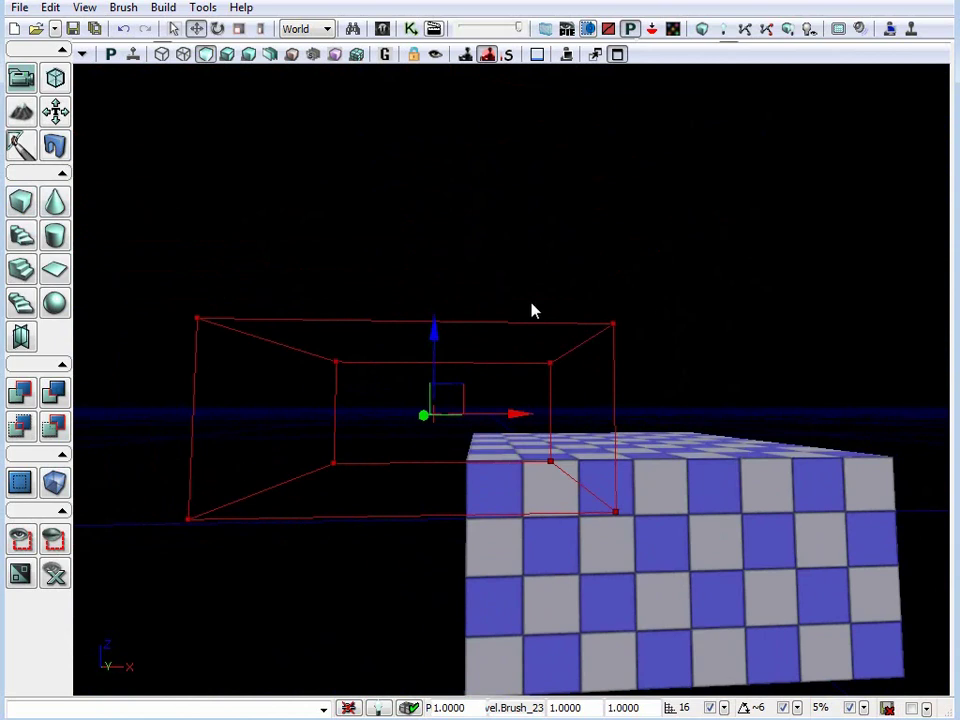
pyautogui.click(56, 428)
pyautogui.moveTo(744, 388)
pyautogui.mouseDown(button='right')
pyautogui.moveTo(790, 460)
pyautogui.moveTo(750, 462)
pyautogui.mouseUp(button='right')
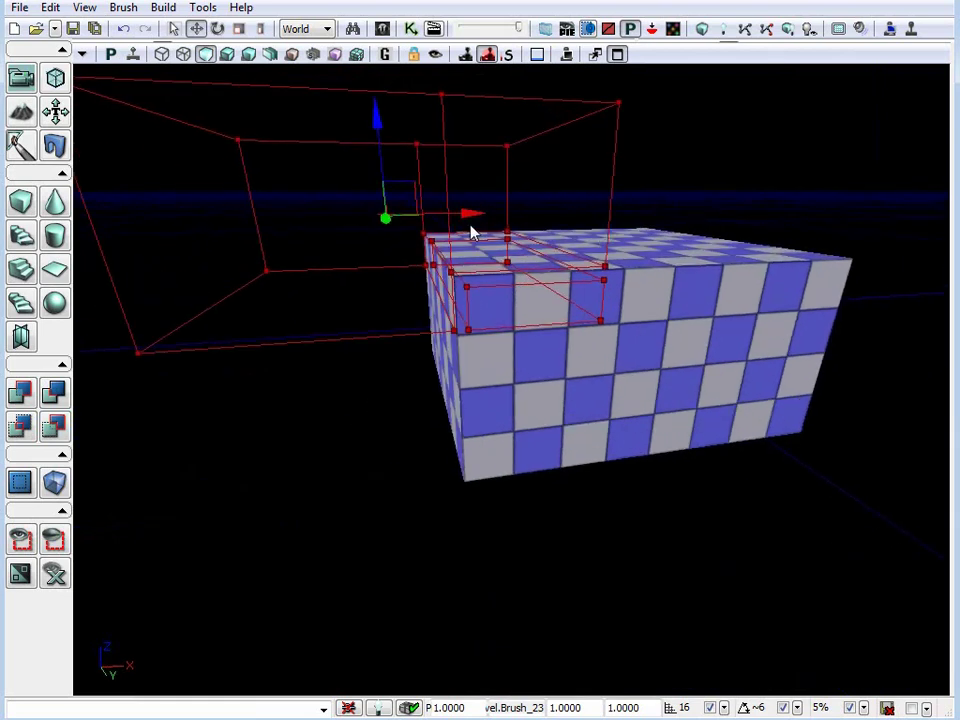
# Move the trimmed builder brush clear of the block along the X axis and turn it into geometry with CSG Add.
pyautogui.moveTo(470, 219); pyautogui.dragTo(240, 221)
pyautogui.moveTo(470, 221); pyautogui.dragTo(374, 148, button='right')
pyautogui.moveTo(408, 218); pyautogui.dragTo(345, 220, button='middle')
pyautogui.moveTo(408, 218); pyautogui.dragTo(460, 270, button='right')
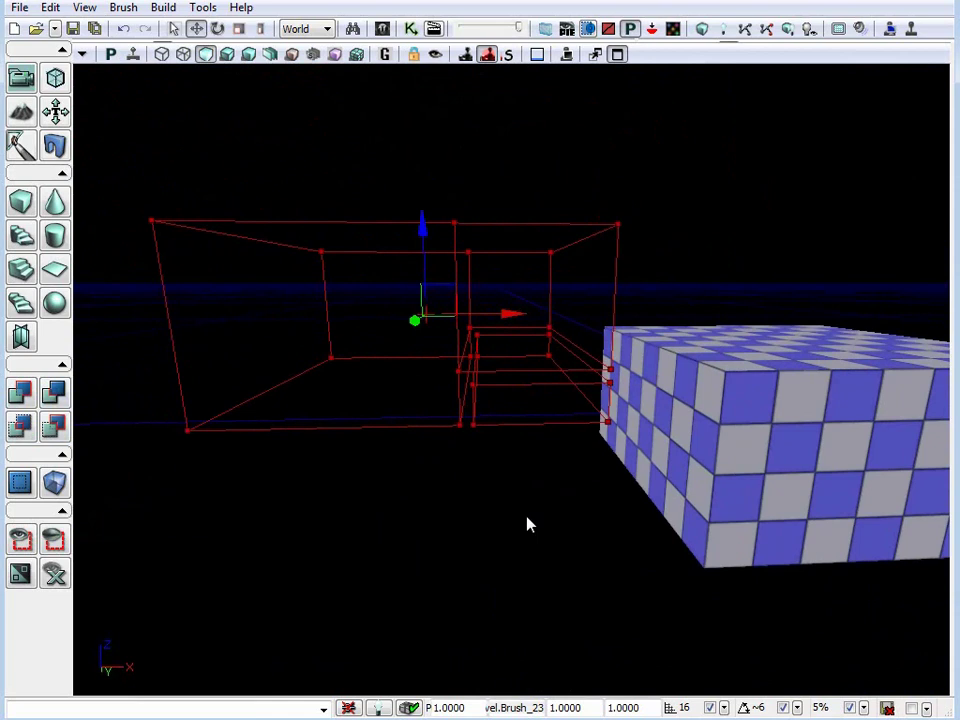
pyautogui.hotkey('ctrl', 'a')
pyautogui.moveTo(577, 476); pyautogui.dragTo(500, 530)
pyautogui.moveTo(585, 482); pyautogui.dragTo(540, 480, button='right')
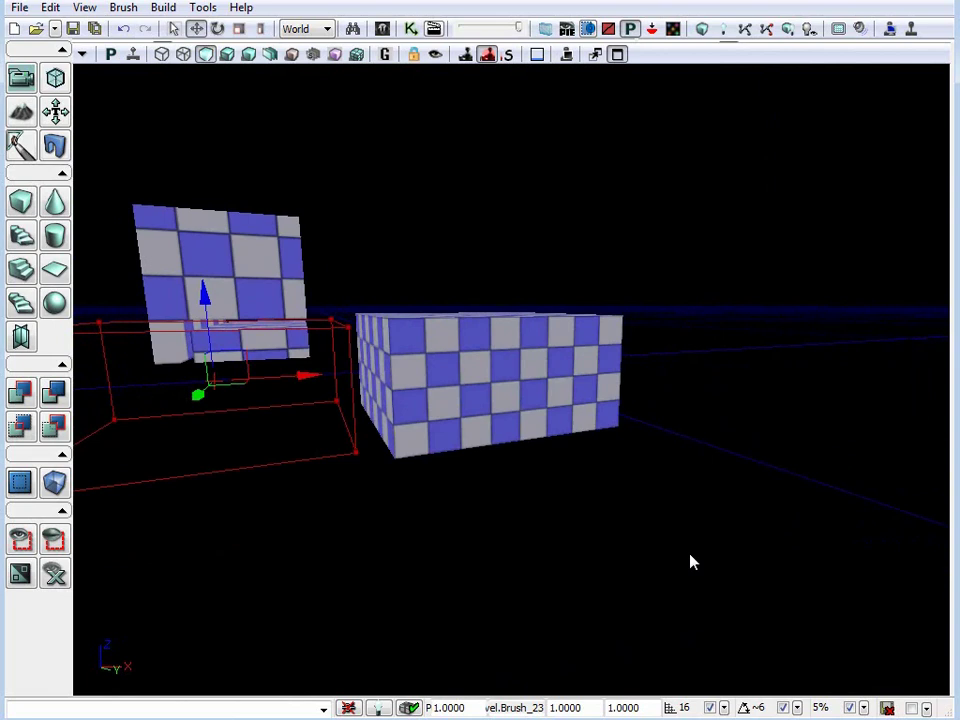
pyautogui.moveTo(676, 549); pyautogui.dragTo(561, 508)
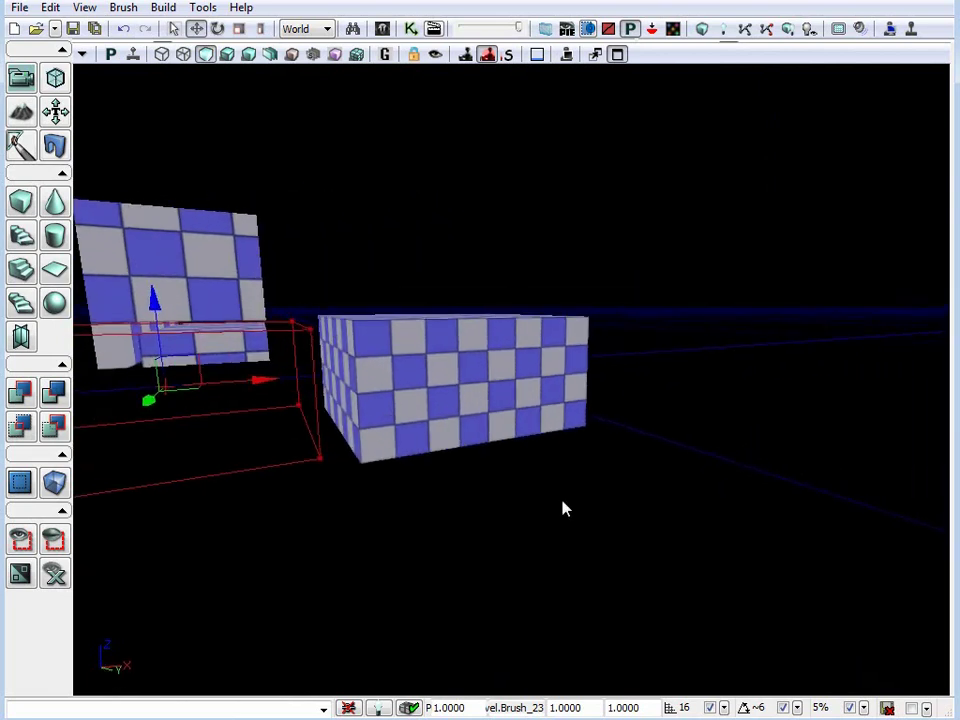
# Create a new level with the Additive geometry style, discarding the current practice level.
pyautogui.click(17, 7)
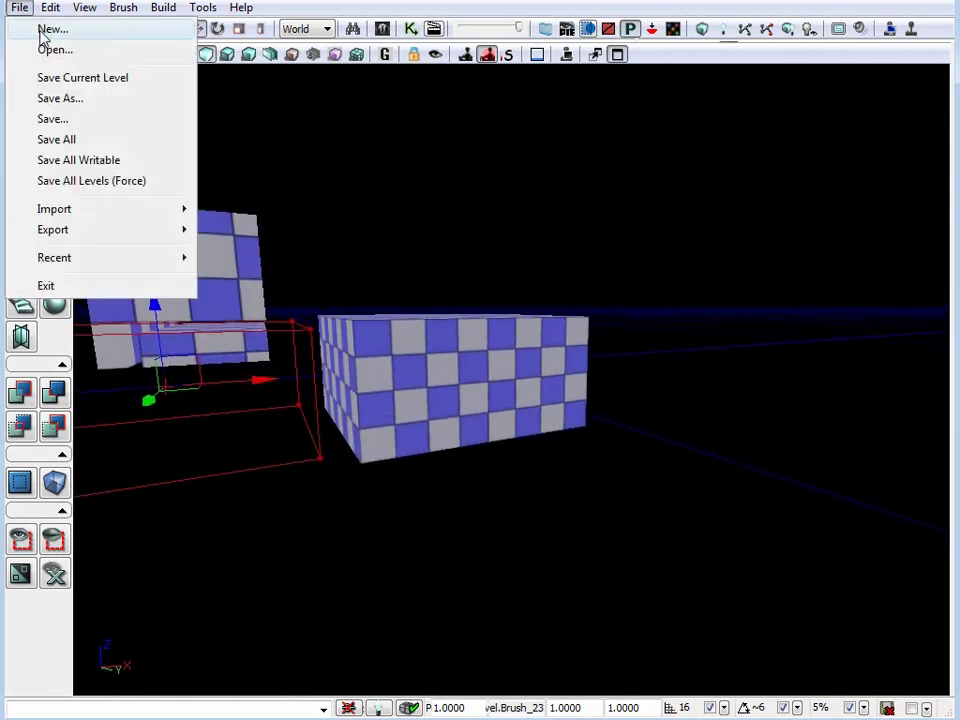
pyautogui.click(30, 28)
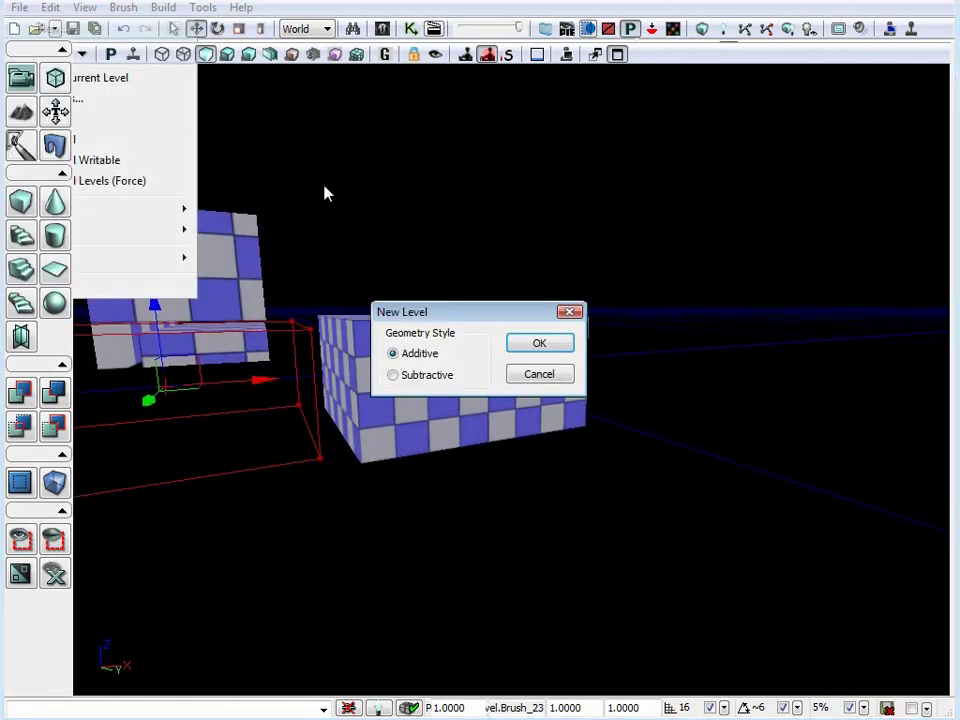
pyautogui.click(541, 347)
pyautogui.click(527, 518)
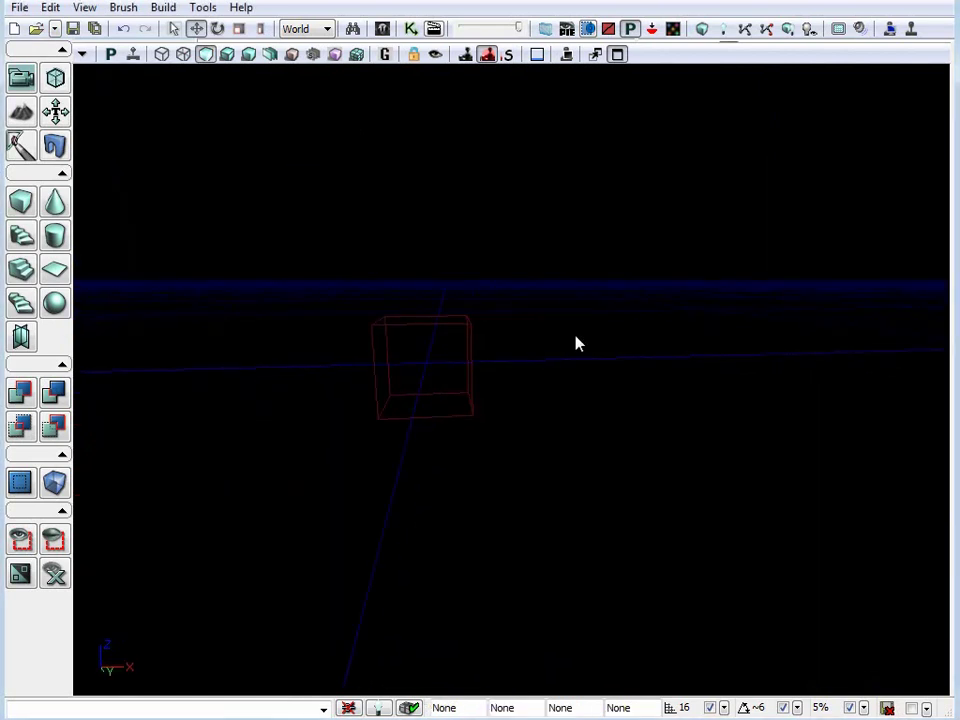
# Create another new level with the Subtractive geometry style.
pyautogui.click(15, 7)
pyautogui.click(47, 27)
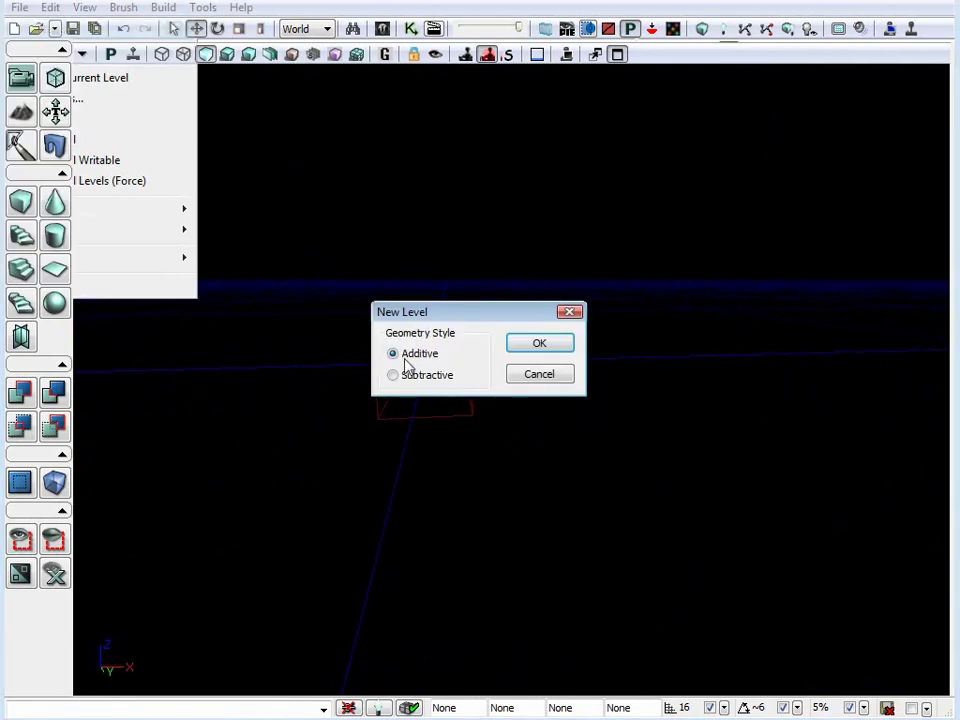
pyautogui.click(395, 375)
pyautogui.click(540, 344)
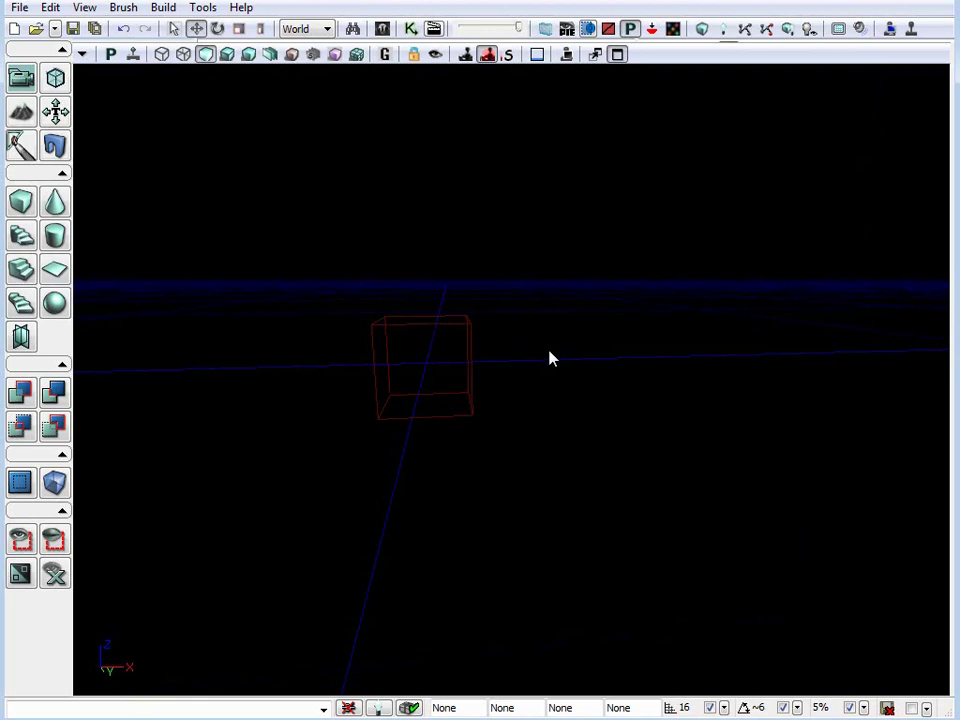
# Replace the subtractive level with a new level using the Additive geometry style.
pyautogui.click(19, 7)
pyautogui.click(30, 26)
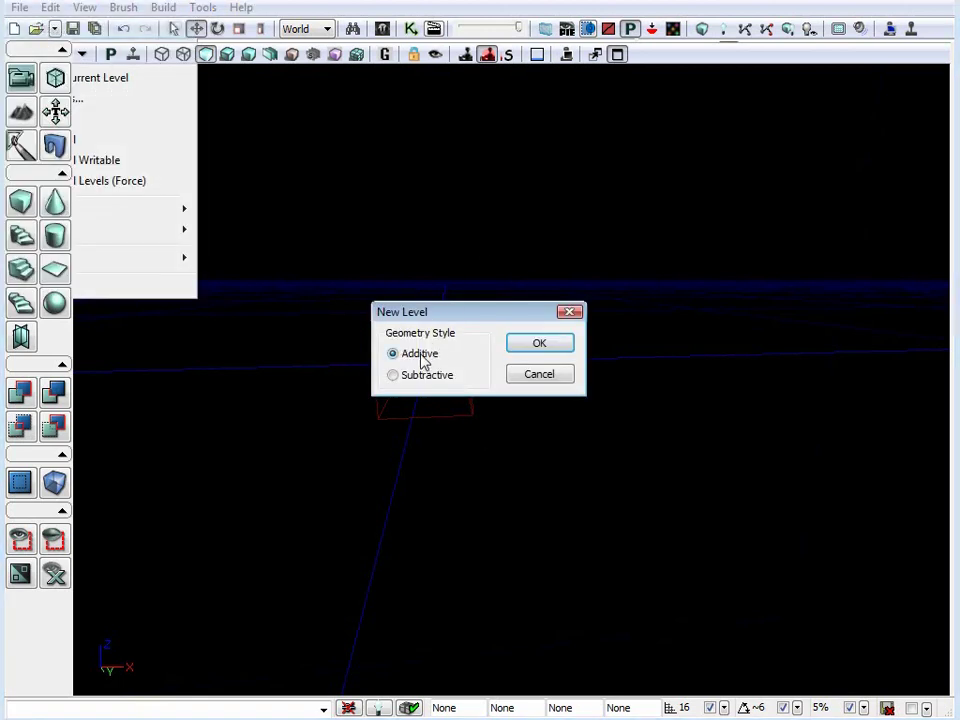
pyautogui.click(538, 350)
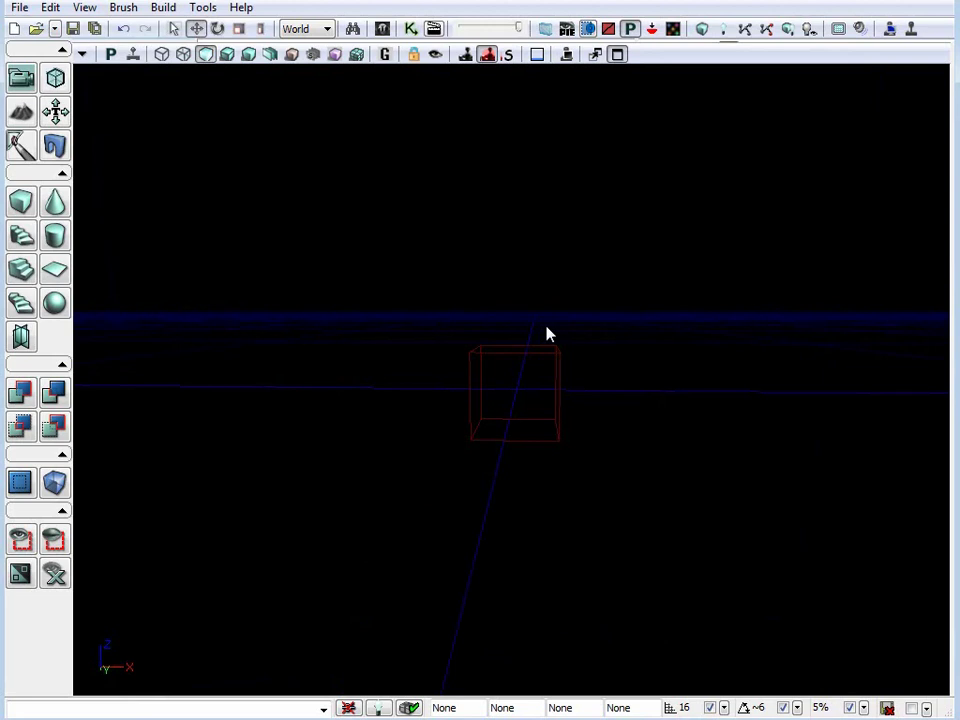
pyautogui.moveTo(546, 327); pyautogui.dragTo(612, 294, button='right')
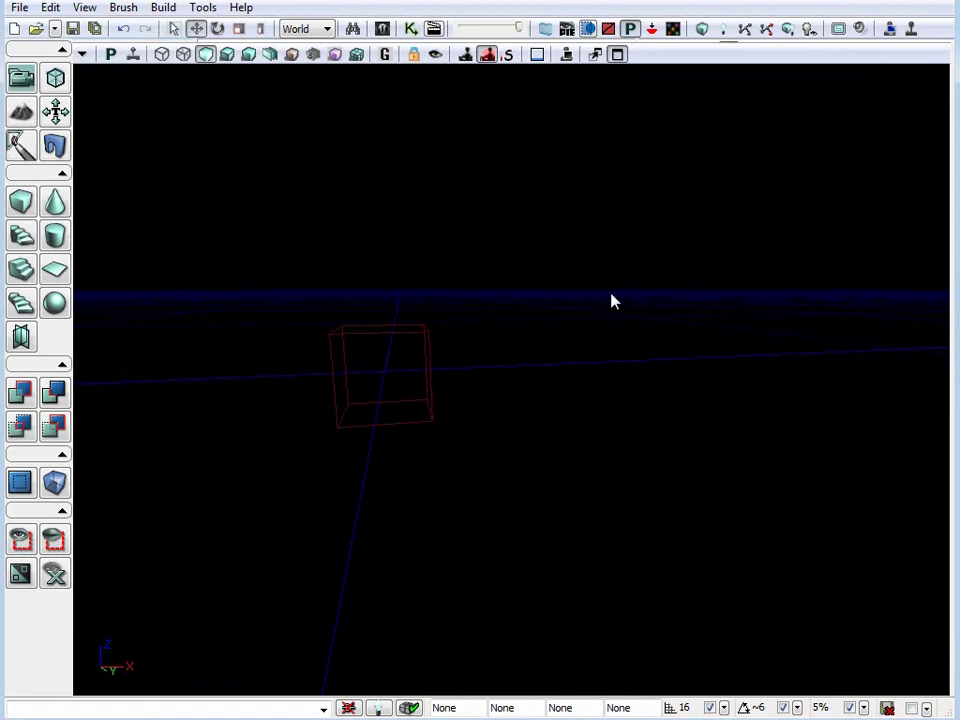
pyautogui.click(19, 7)
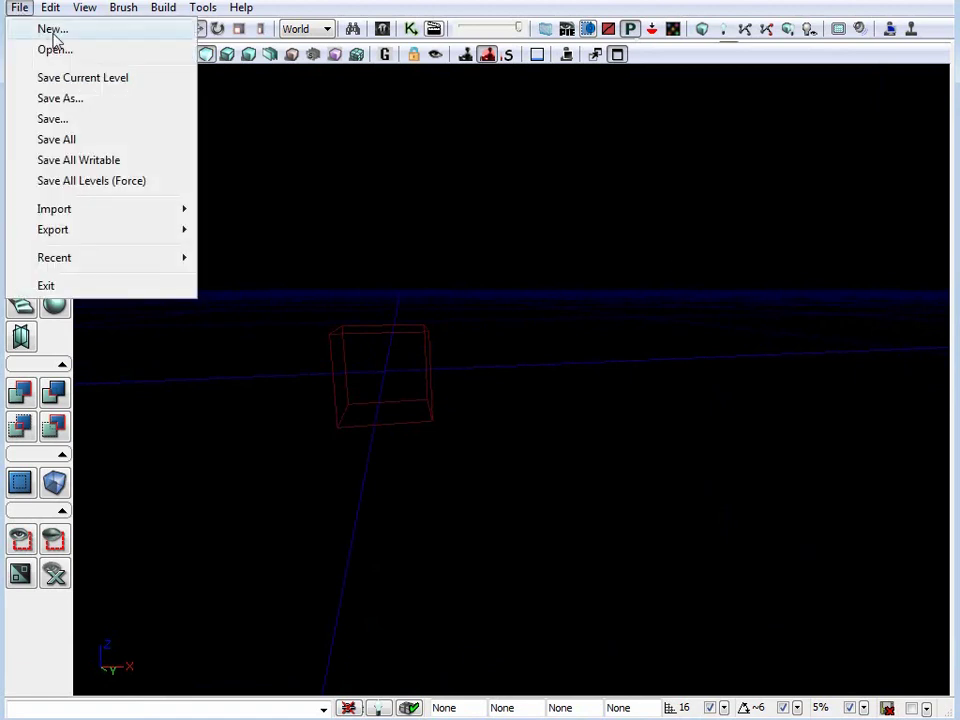
pyautogui.click(561, 307)
pyautogui.moveTo(561, 307); pyautogui.dragTo(518, 318)
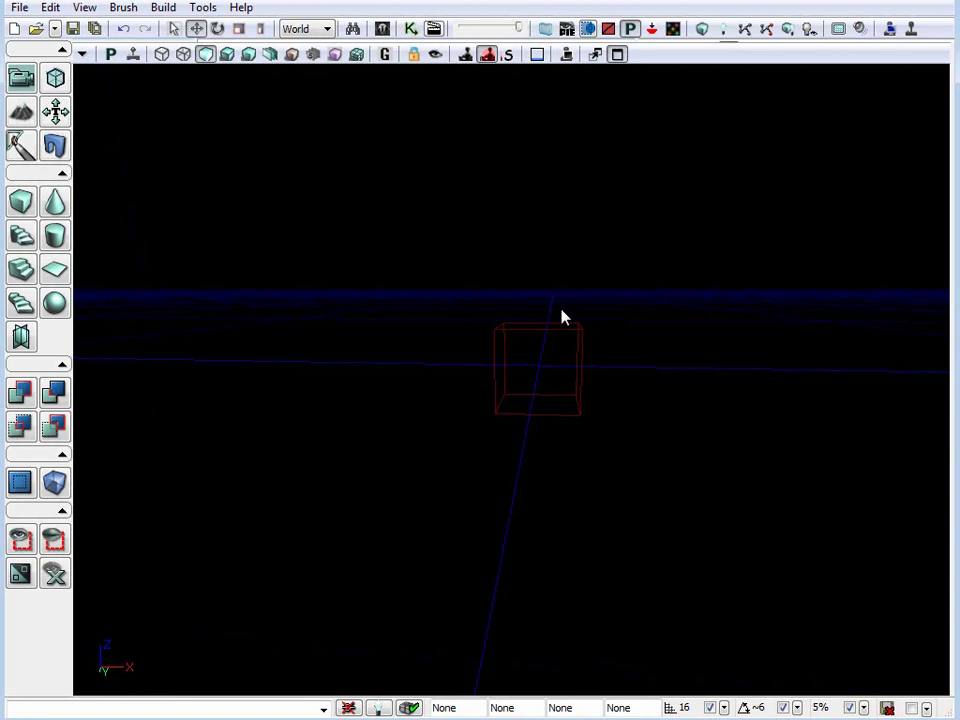
pyautogui.moveTo(649, 337); pyautogui.dragTo(700, 337)
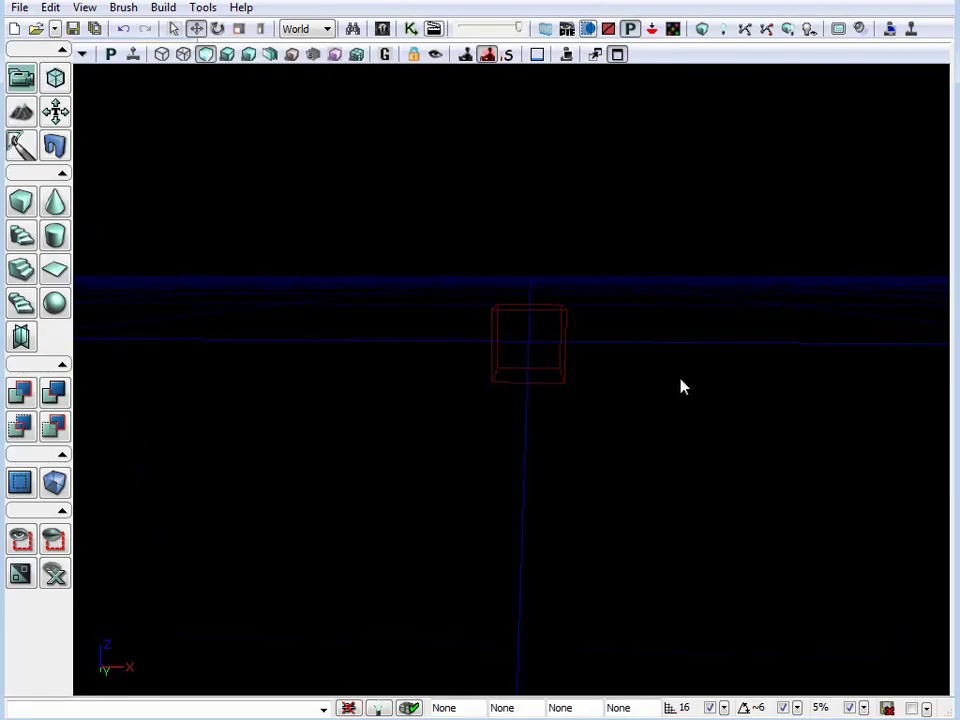
pyautogui.moveTo(653, 416); pyautogui.dragTo(750, 390)
pyautogui.moveTo(653, 416); pyautogui.dragTo(610, 450, button='middle')
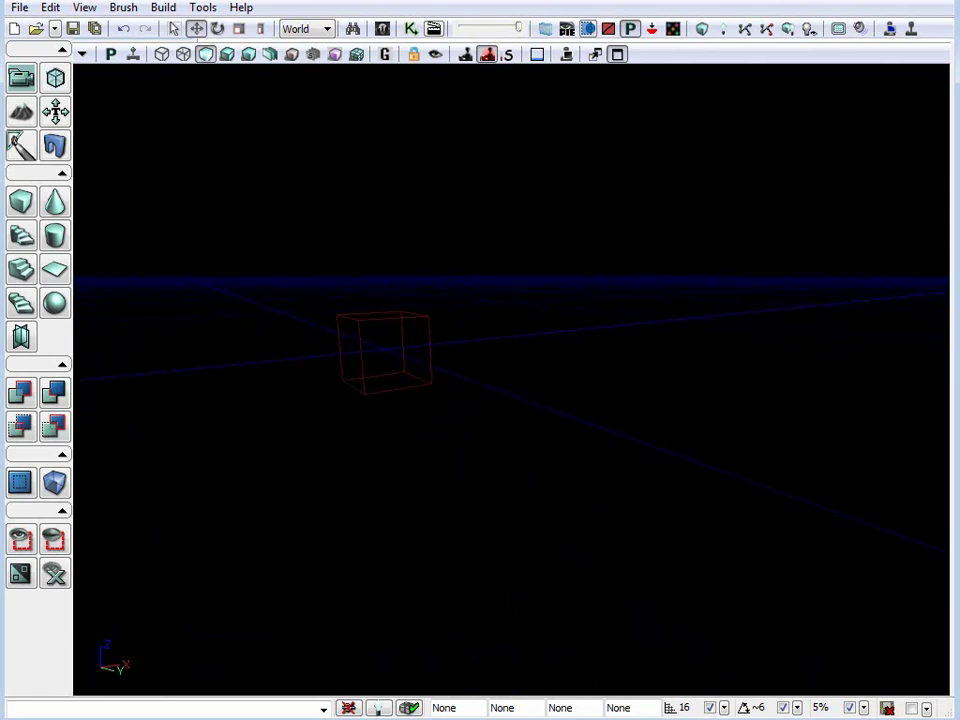
pyautogui.moveTo(422, 276); pyautogui.dragTo(392, 306, button='middle')
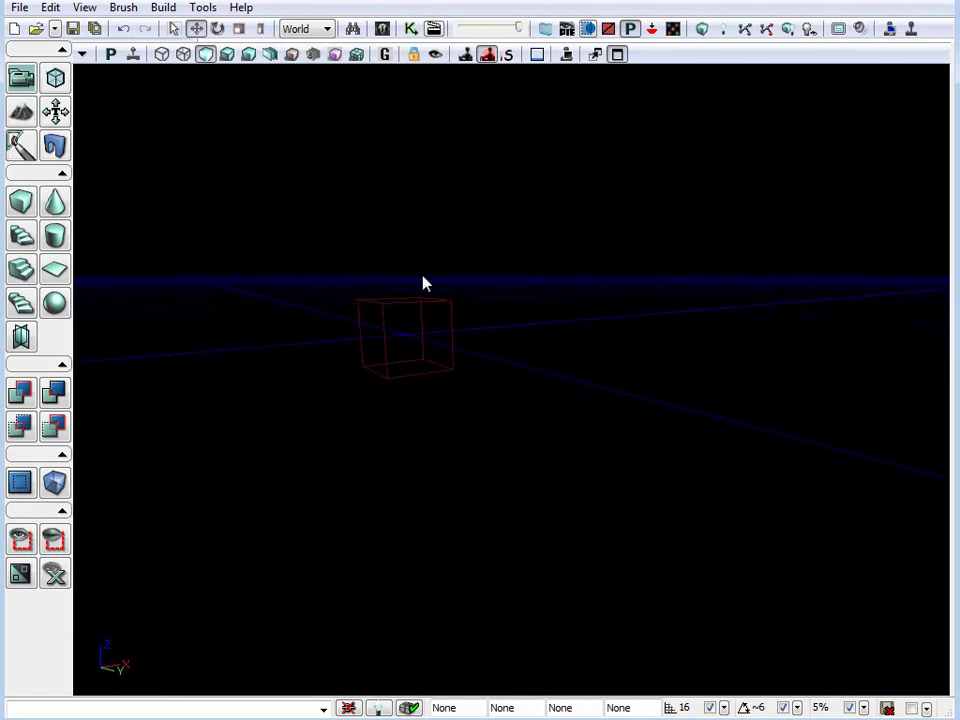